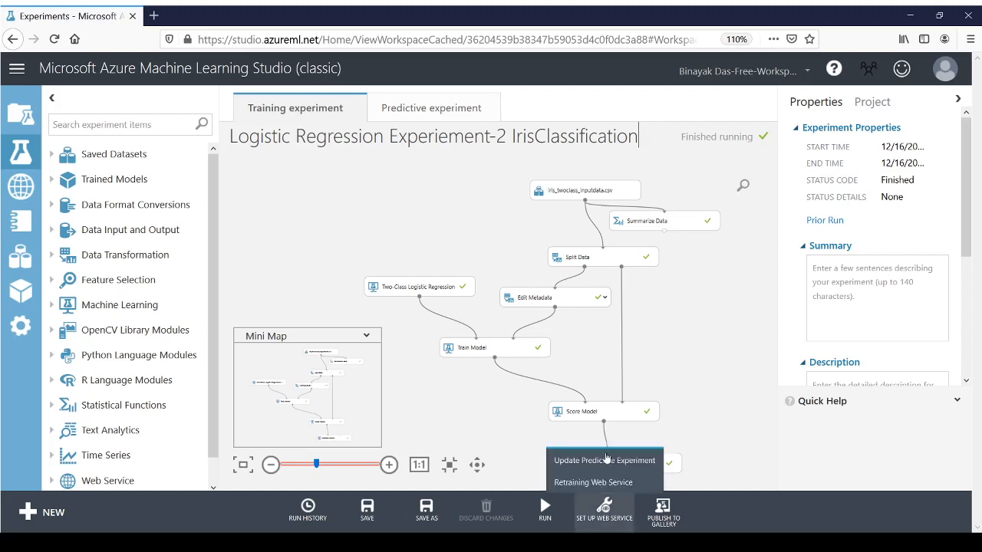
Step: Review the azuremlDec13Project details in the projects list and browse the sample experiments
{"action": "left_click", "coordinate": [21, 119]}
{"action": "mouse_move", "coordinate": [20, 122]}
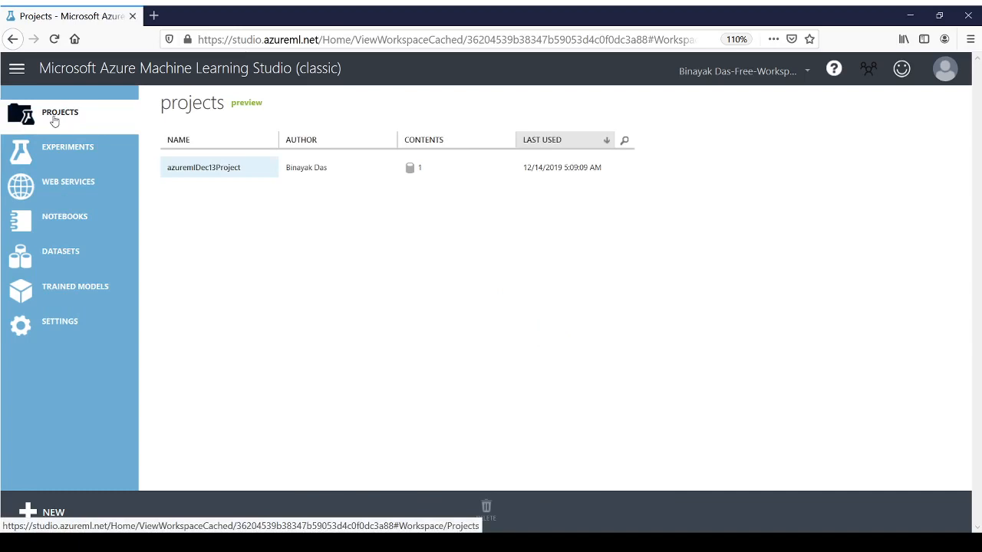
{"action": "left_click", "coordinate": [223, 178]}
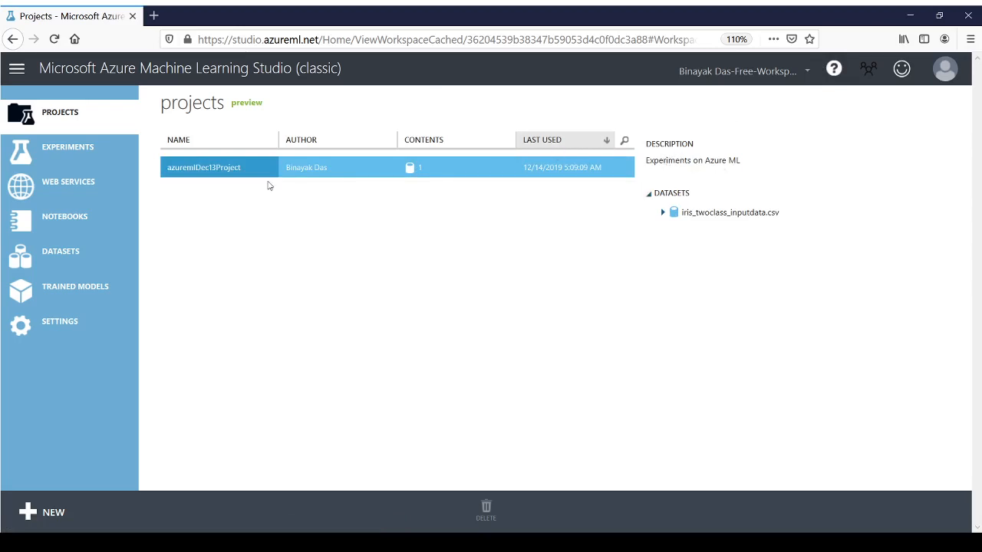
{"action": "left_click", "coordinate": [82, 150]}
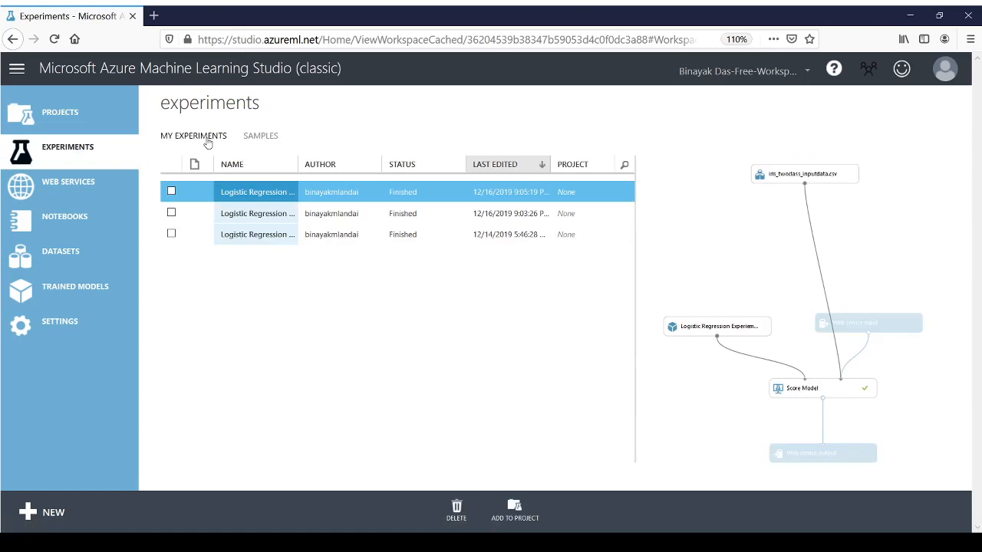
{"action": "left_click", "coordinate": [266, 141]}
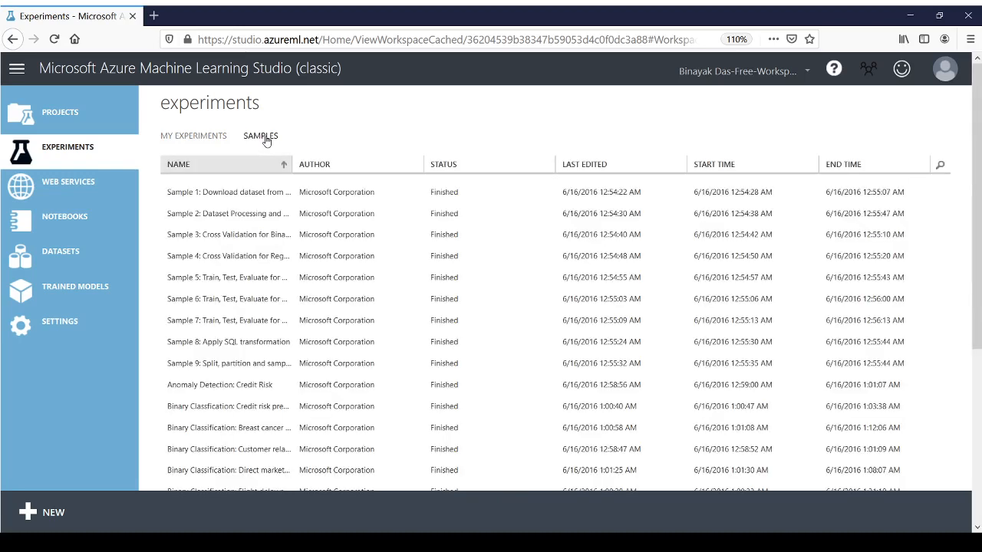
Step: Look through the workspace's web services, notebooks and datasets, including the sample datasets
{"action": "left_click", "coordinate": [77, 186]}
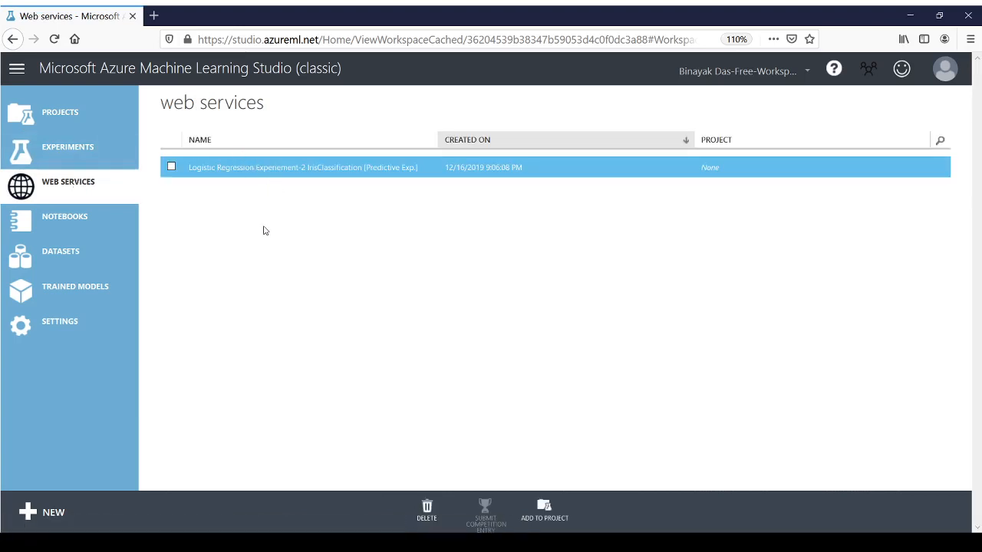
{"action": "left_click", "coordinate": [77, 219]}
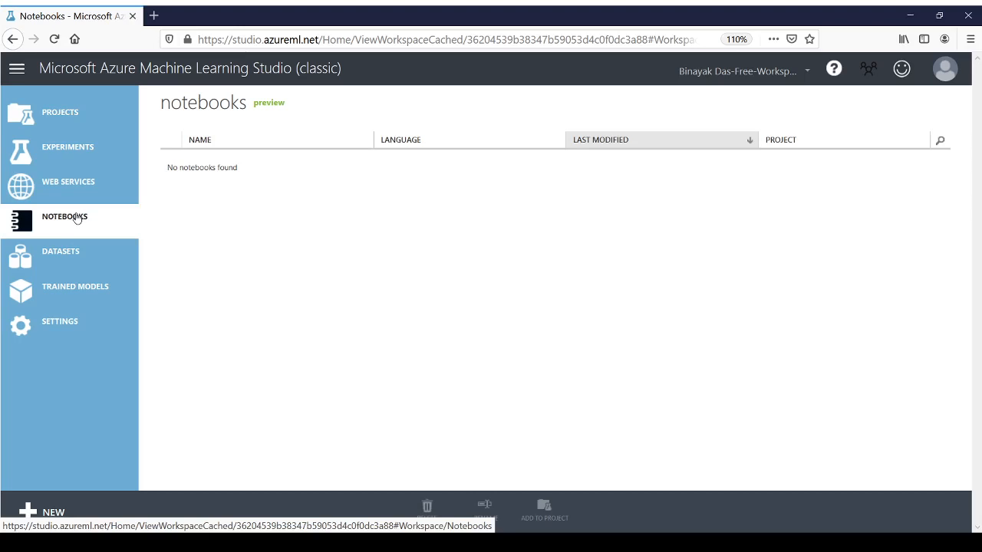
{"action": "left_click", "coordinate": [76, 256]}
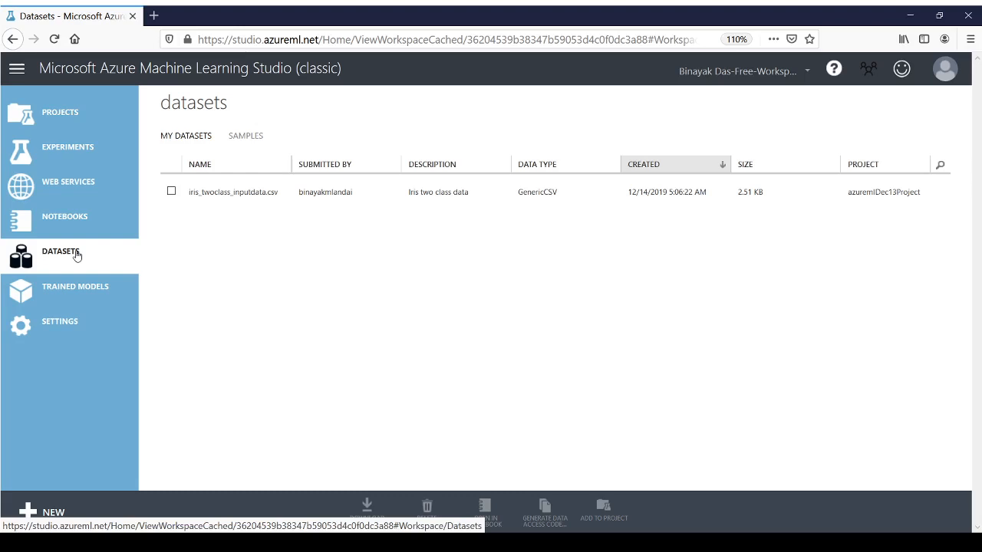
{"action": "left_click", "coordinate": [253, 138]}
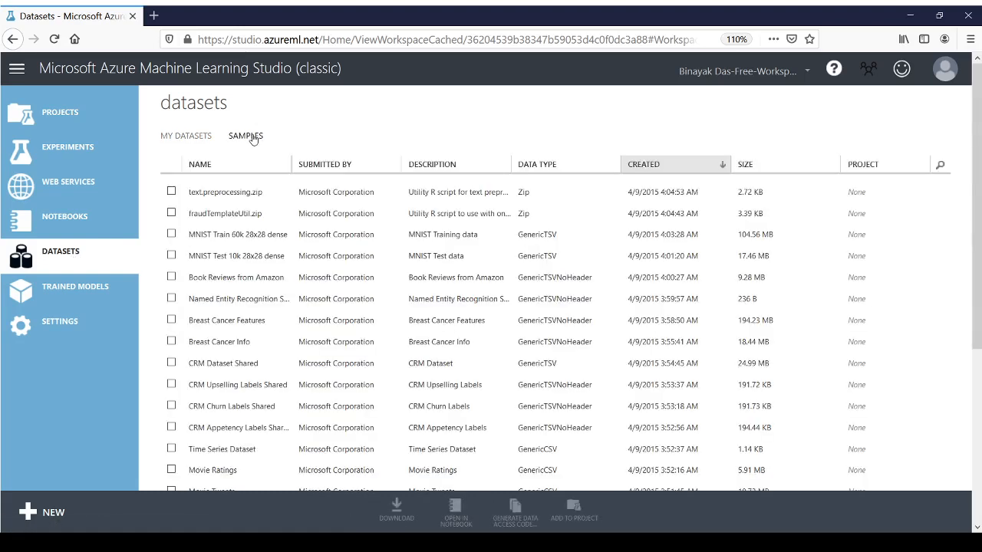
{"action": "left_click", "coordinate": [193, 142]}
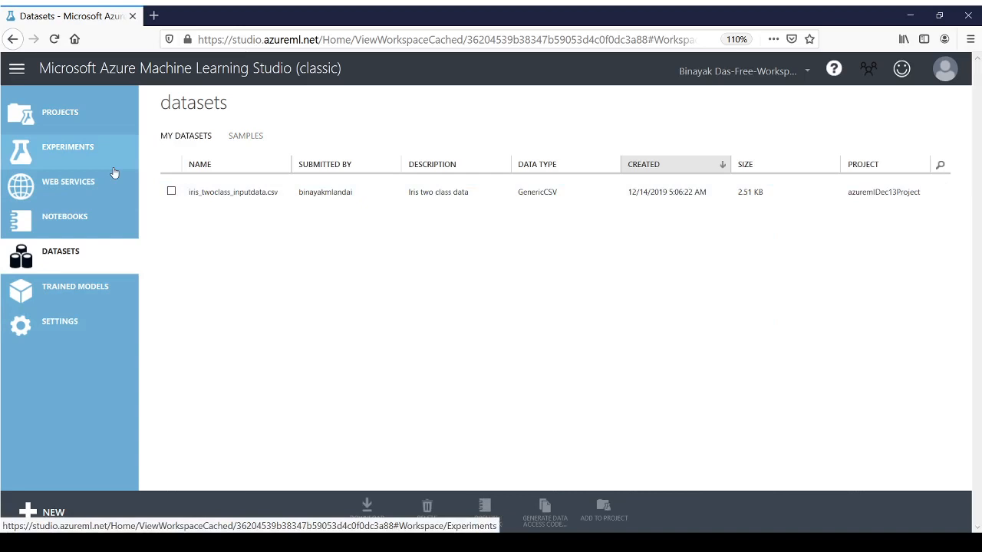
Step: Open the most recently edited logistic regression experiment and view its training experiment
{"action": "left_click", "coordinate": [76, 151]}
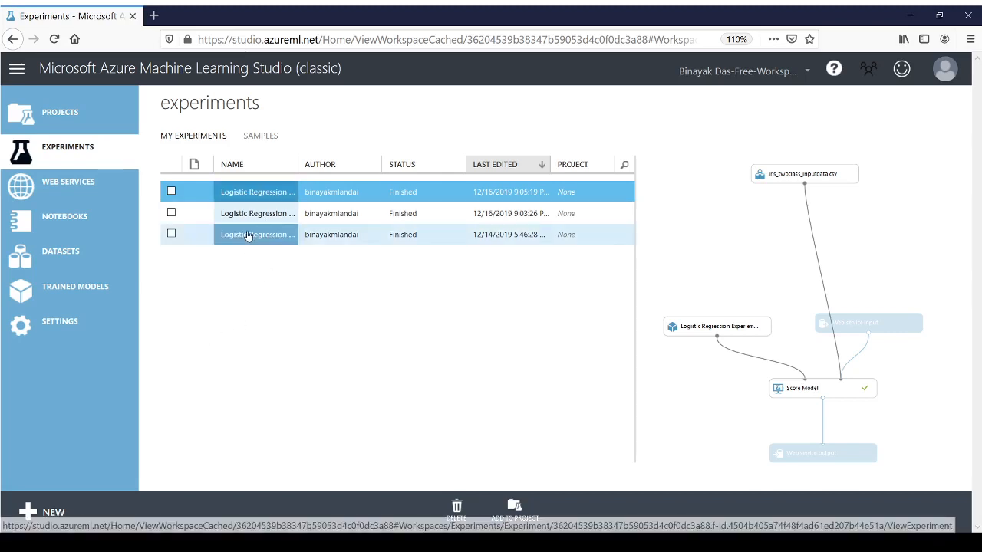
{"action": "left_click", "coordinate": [256, 196]}
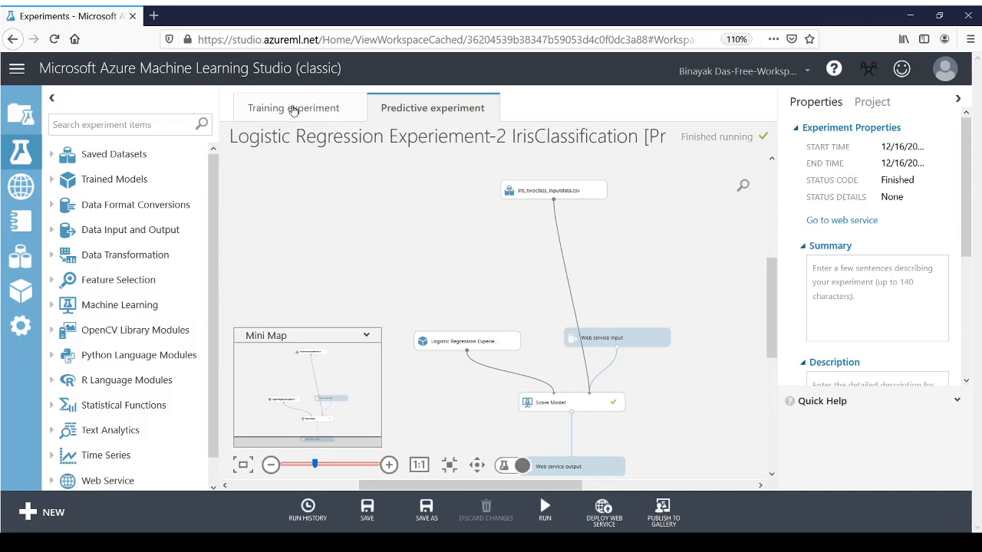
{"action": "left_click", "coordinate": [294, 110]}
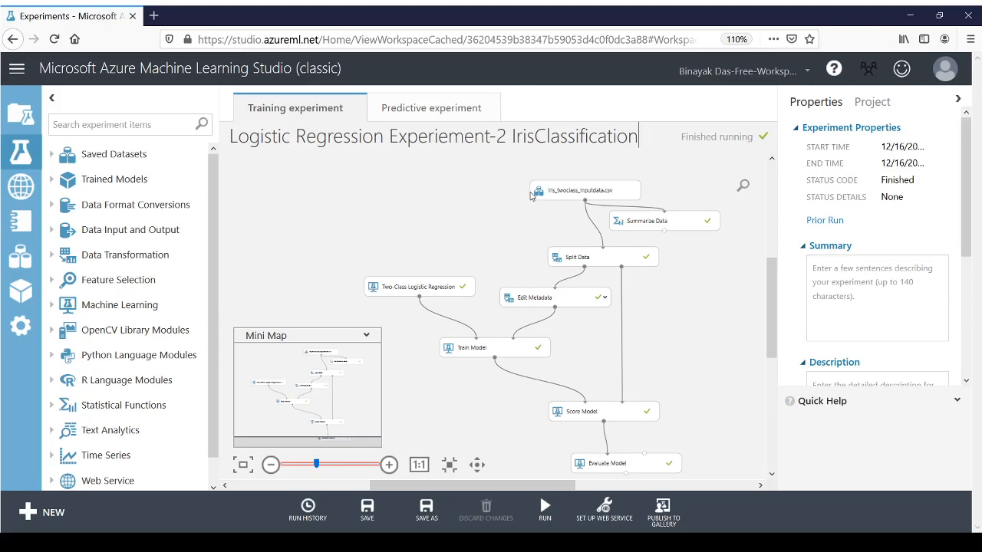
Step: Start a blank experiment with a shortened title and leave it, discarding the unsaved changes
{"action": "left_click", "coordinate": [39, 514]}
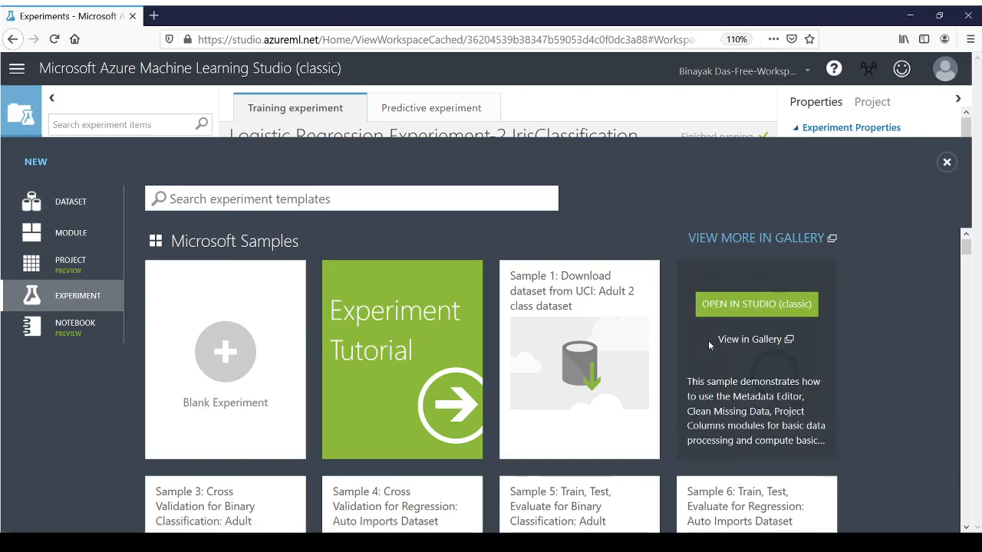
{"action": "left_click", "coordinate": [222, 369]}
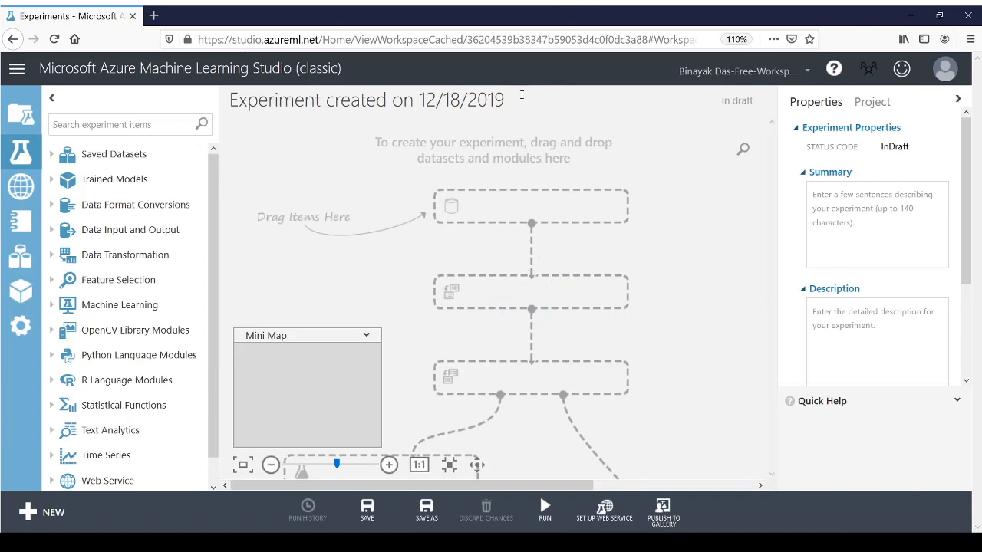
{"action": "key", "text": "BackSpace"}
{"action": "key", "text": "BackSpace"}
{"action": "key", "text": "BackSpace"}
{"action": "key", "text": "BackSpace"}
{"action": "key", "text": "BackSpace"}
{"action": "key", "text": "BackSpace"}
{"action": "key", "text": "BackSpace"}
{"action": "left_click", "coordinate": [27, 136]}
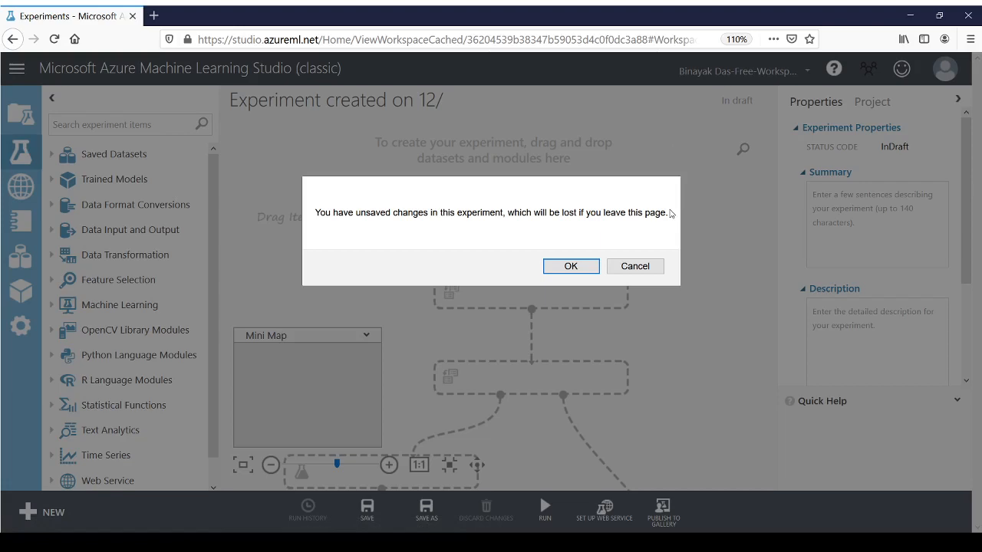
{"action": "left_click", "coordinate": [576, 267]}
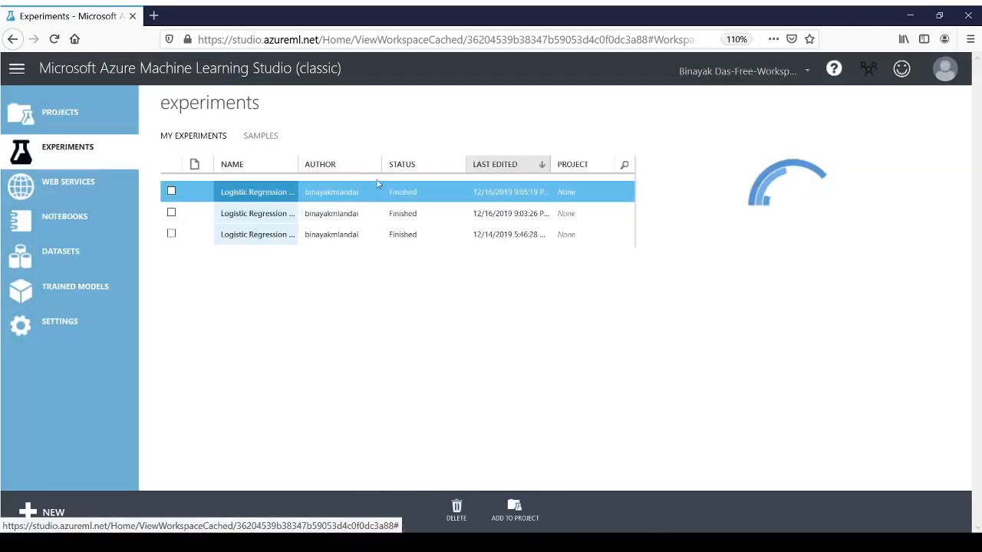
Step: Reopen the training experiment of Logistic Regression Experiement-2 IrisClassification and expand the saved datasets
{"action": "left_click", "coordinate": [261, 193]}
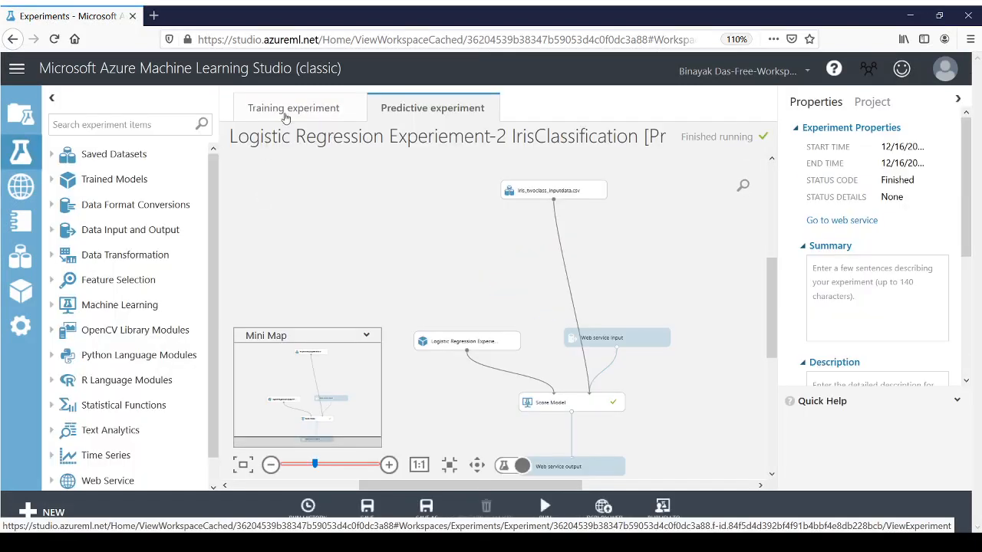
{"action": "left_click", "coordinate": [285, 109]}
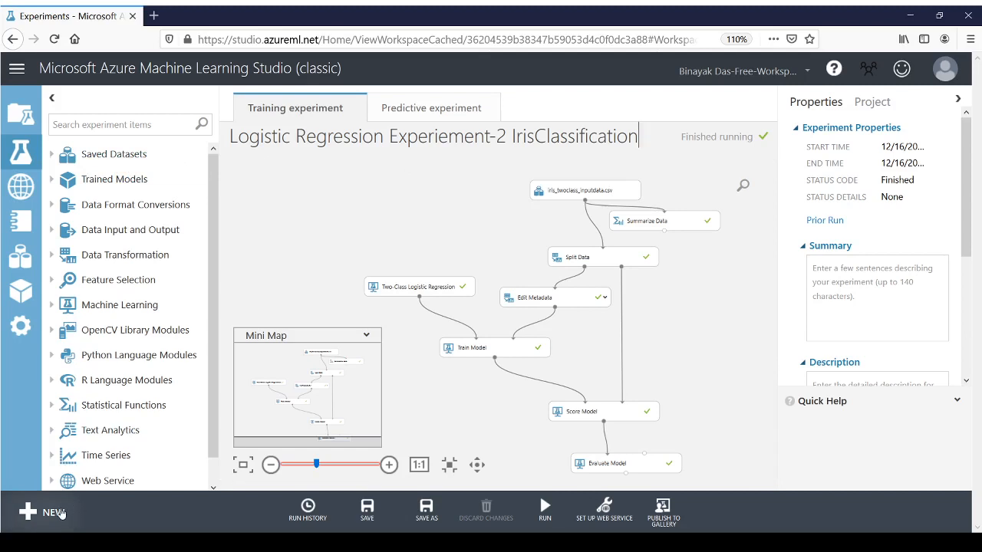
{"action": "left_click", "coordinate": [53, 157]}
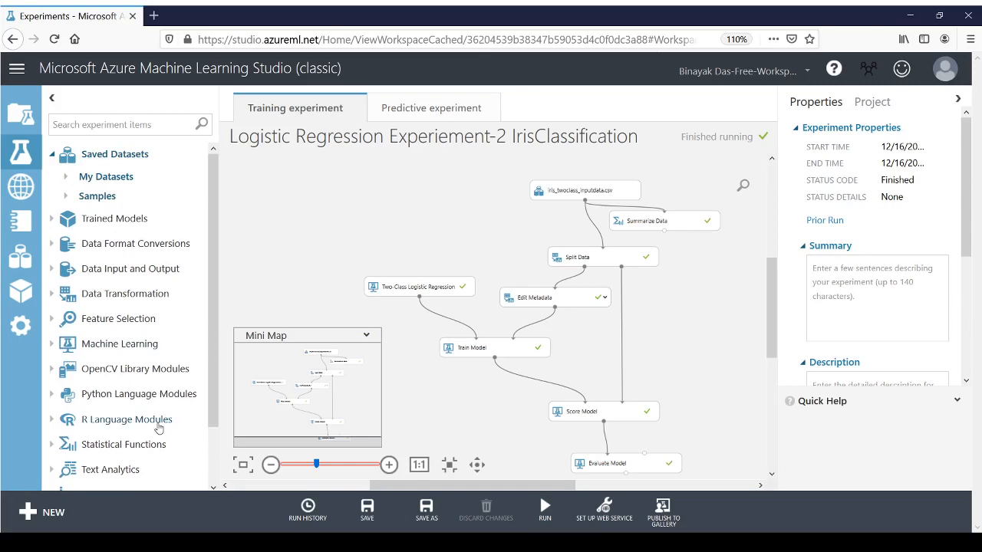
Step: Check the option for uploading a new dataset from a local file, then return to the experiment without uploading
{"action": "left_click", "coordinate": [52, 517]}
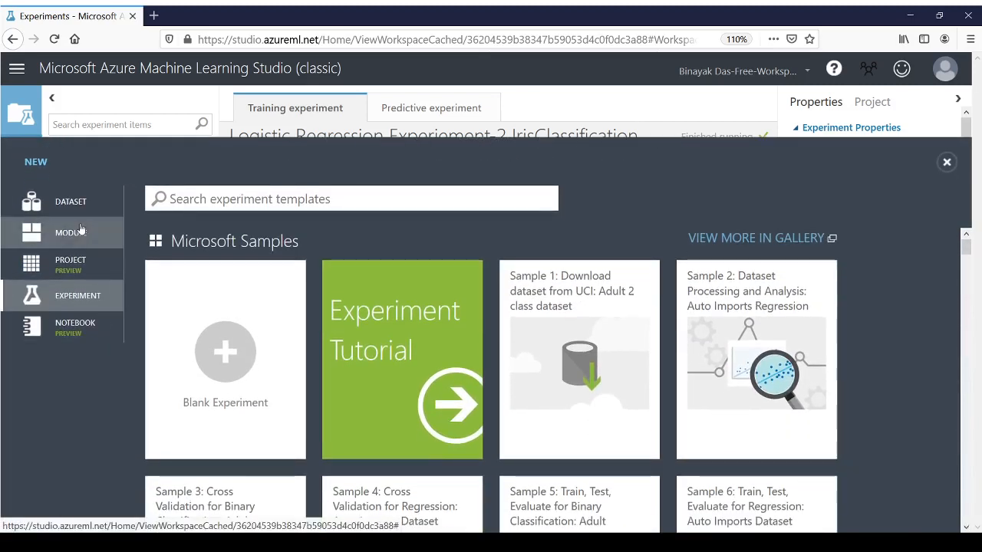
{"action": "left_click", "coordinate": [73, 209]}
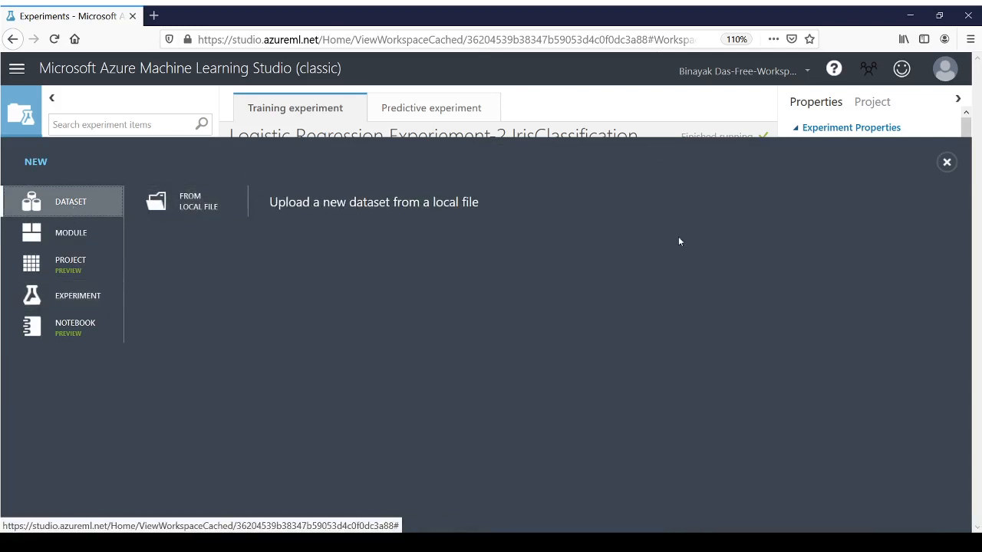
{"action": "left_click", "coordinate": [946, 163]}
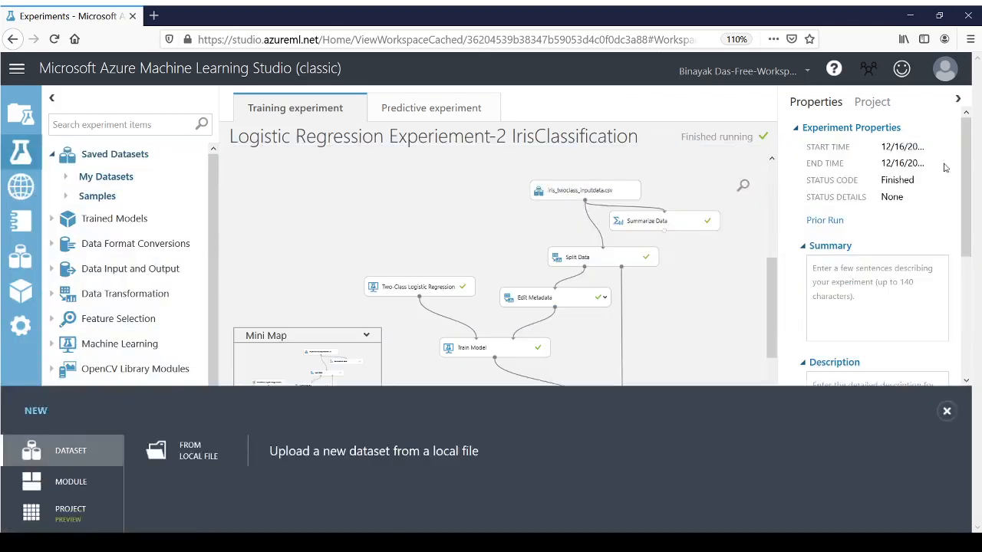
Step: Add the saved iris_twoclass_inputdata.csv dataset to the training experiment canvas
{"action": "left_click", "coordinate": [68, 179]}
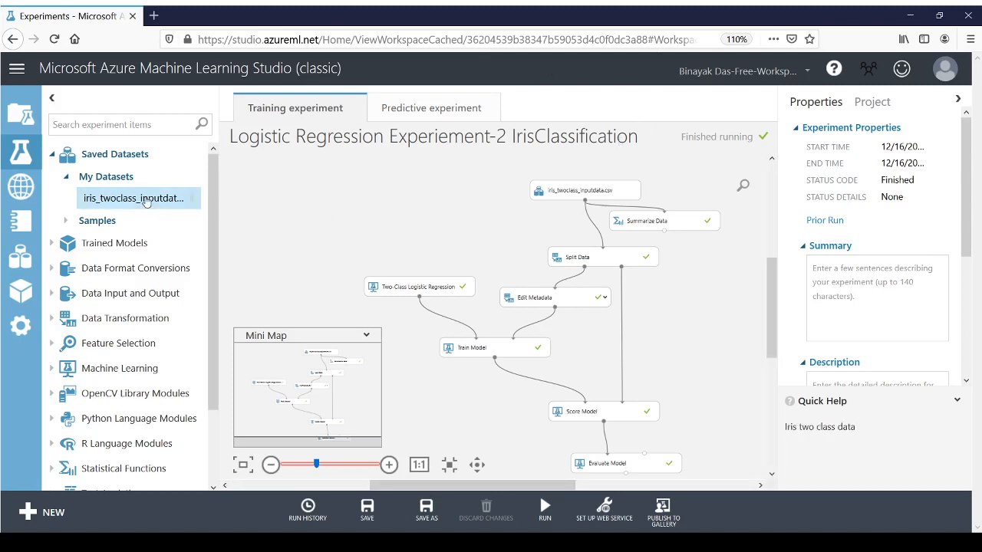
{"action": "left_click_drag", "start_coordinate": [149, 201], "coordinate": [333, 199]}
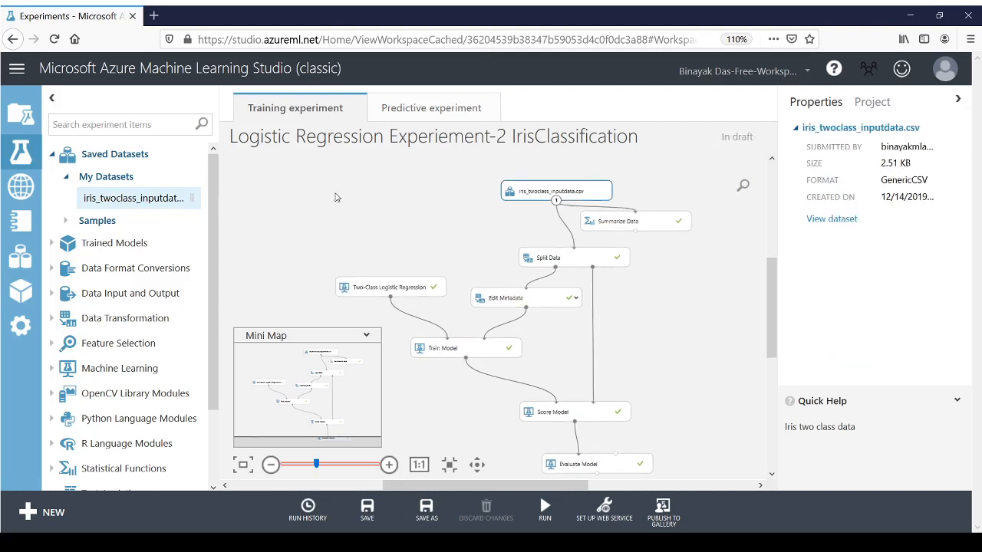
{"action": "left_click", "coordinate": [604, 509]}
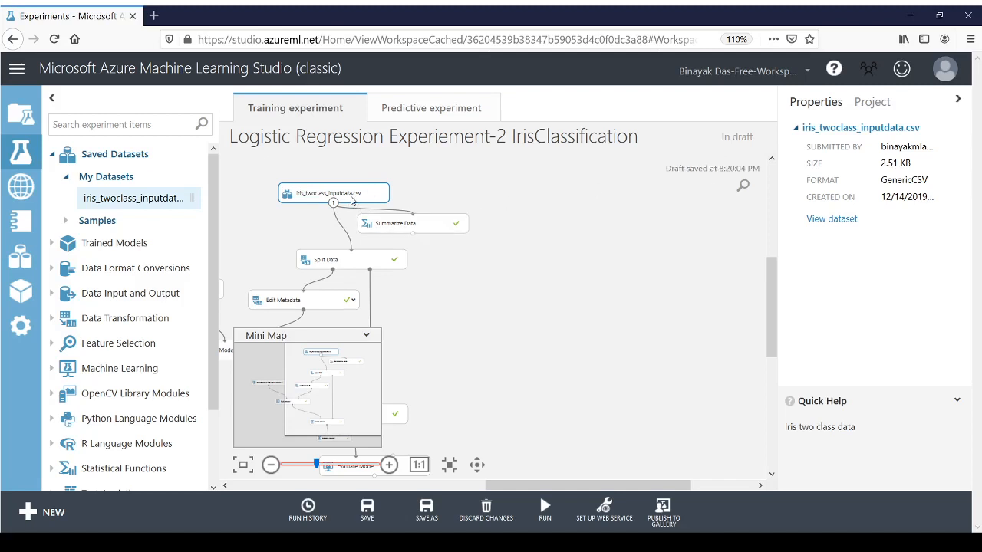
Step: Visualize the iris_twoclass_inputdata.csv dataset and examine the statistics of the sepal_length column
{"action": "right_click", "coordinate": [352, 201]}
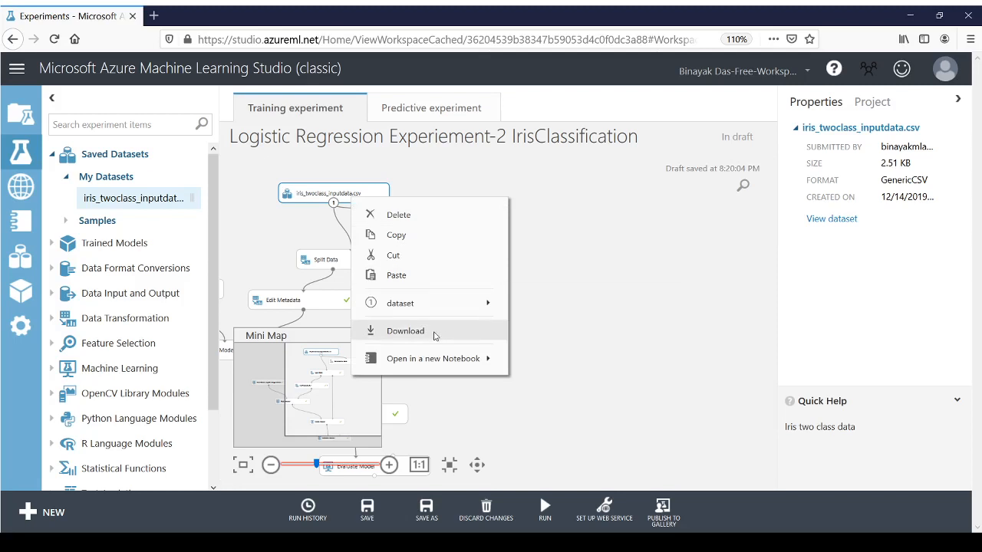
{"action": "mouse_move", "coordinate": [437, 306]}
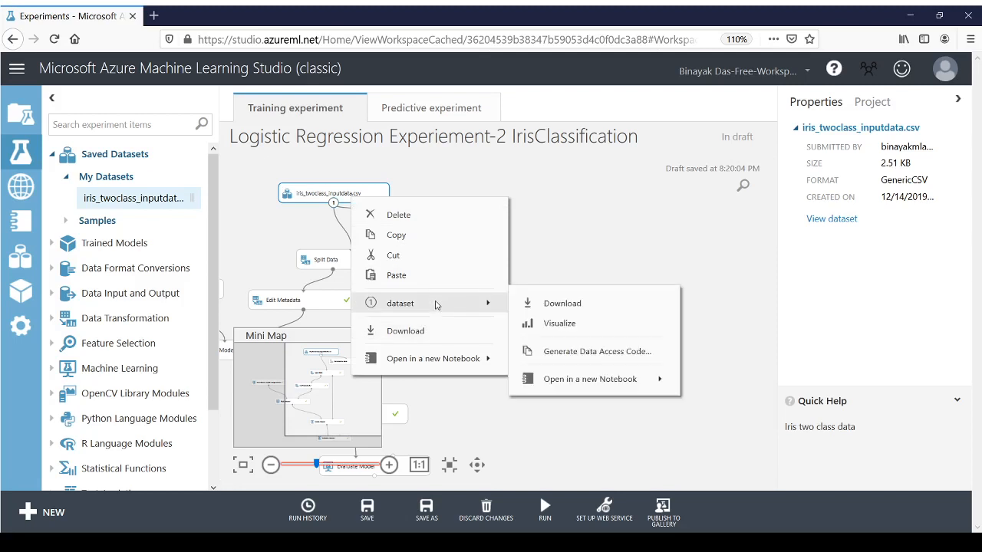
{"action": "left_click", "coordinate": [569, 328]}
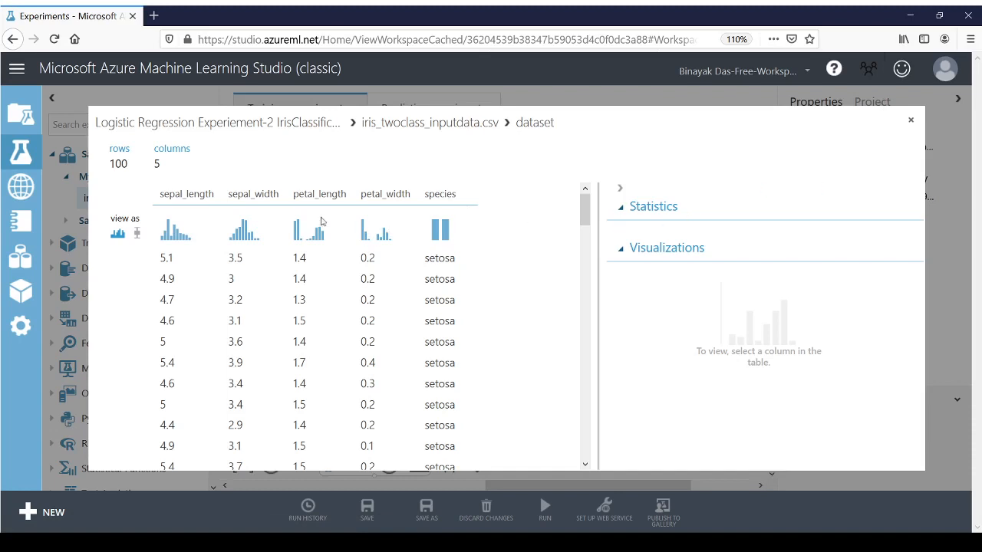
{"action": "left_click", "coordinate": [179, 194]}
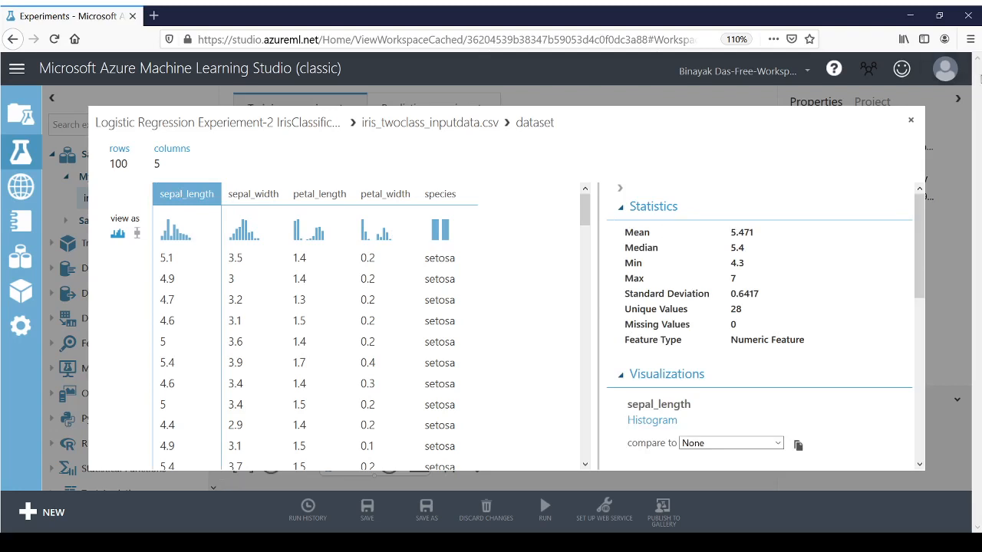
{"action": "left_click", "coordinate": [912, 121]}
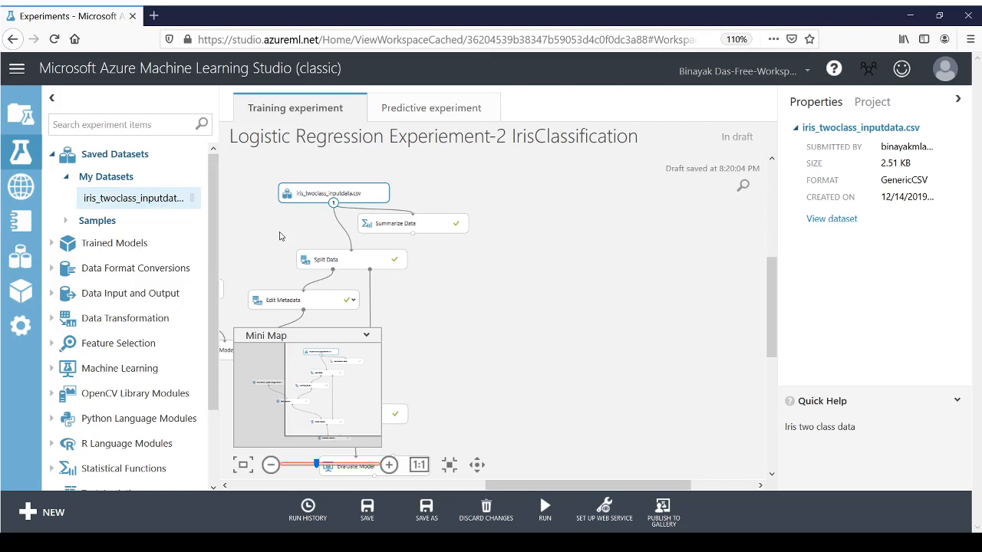
Step: Search the experiment items for "split" and examine the Split Data module's row fraction setting
{"action": "left_click", "coordinate": [367, 265]}
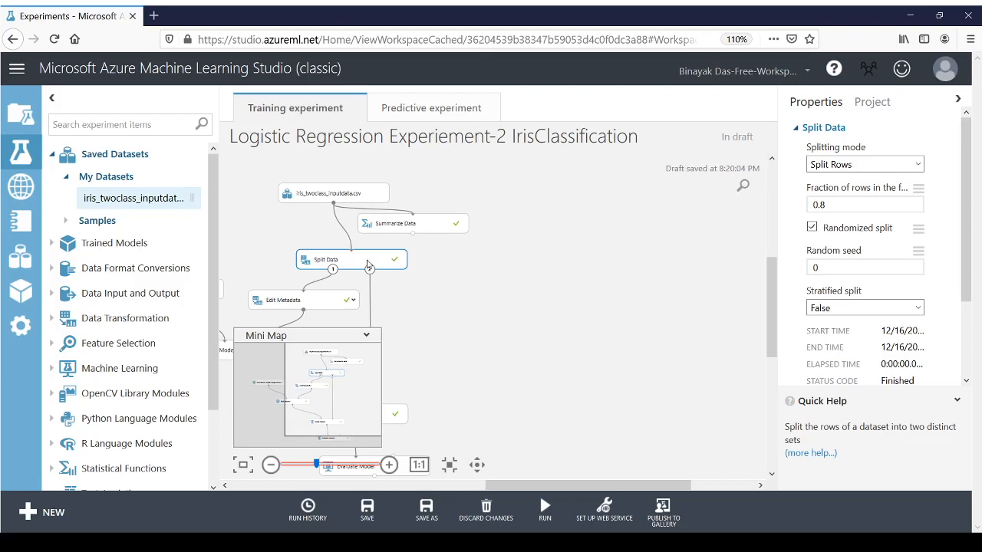
{"action": "left_click", "coordinate": [97, 125]}
{"action": "type", "text": "spli"}
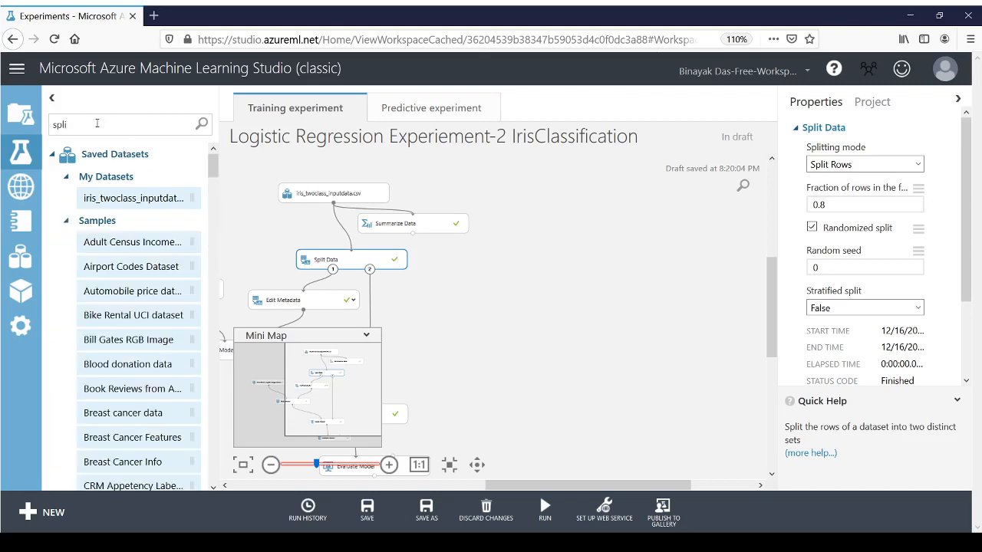
{"action": "type", "text": "t"}
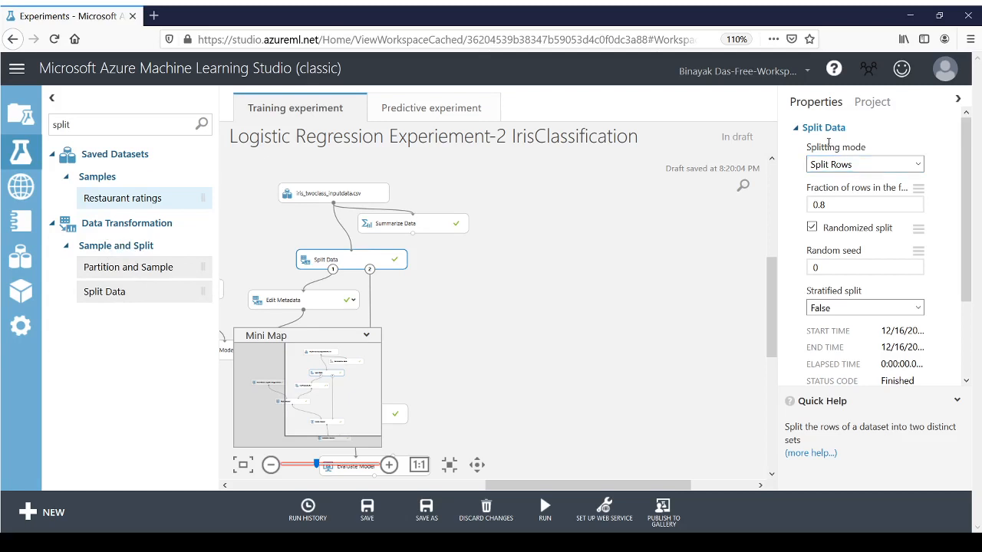
{"action": "left_click", "coordinate": [862, 204]}
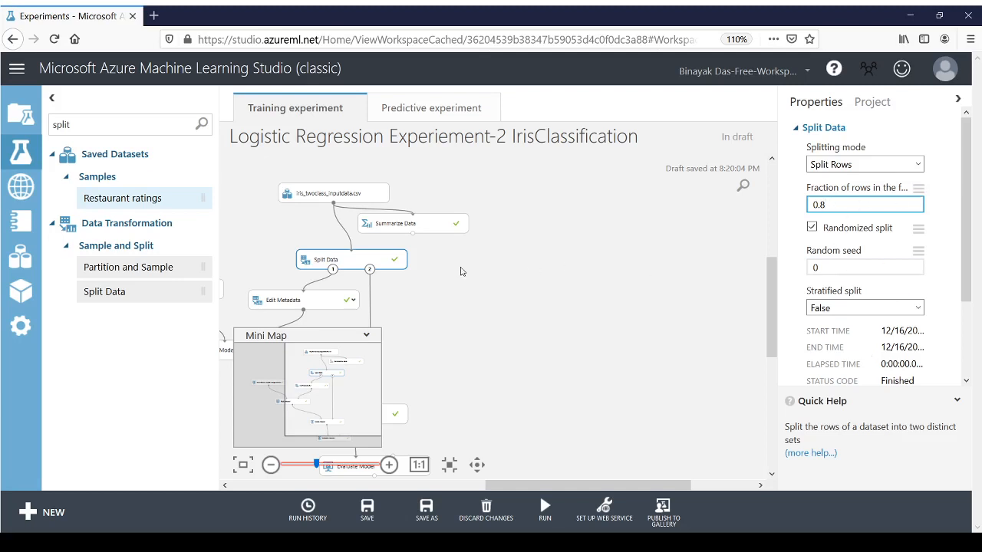
{"action": "left_click", "coordinate": [376, 261]}
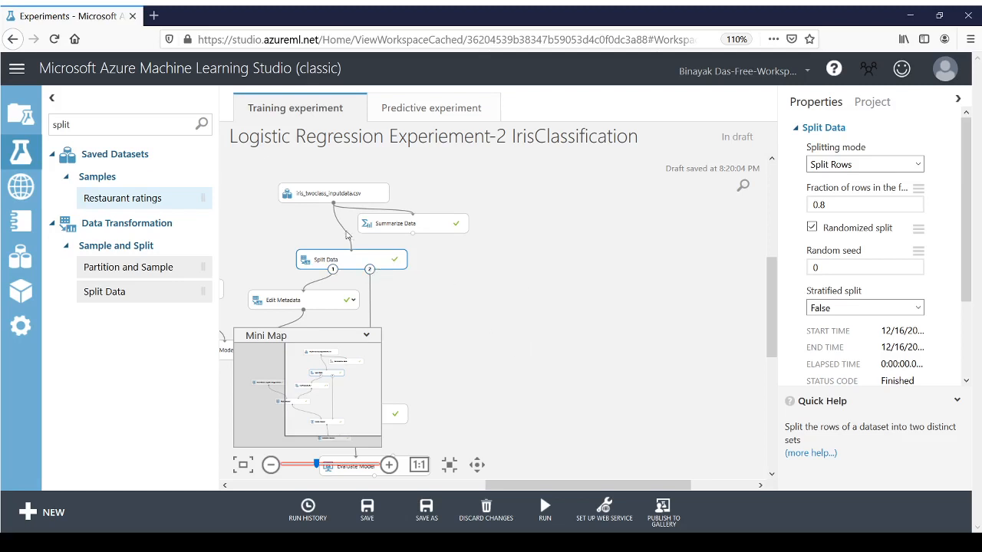
Step: Select the Edit Metadata module on the canvas and search the experiment items for "edit"
{"action": "left_click", "coordinate": [306, 306]}
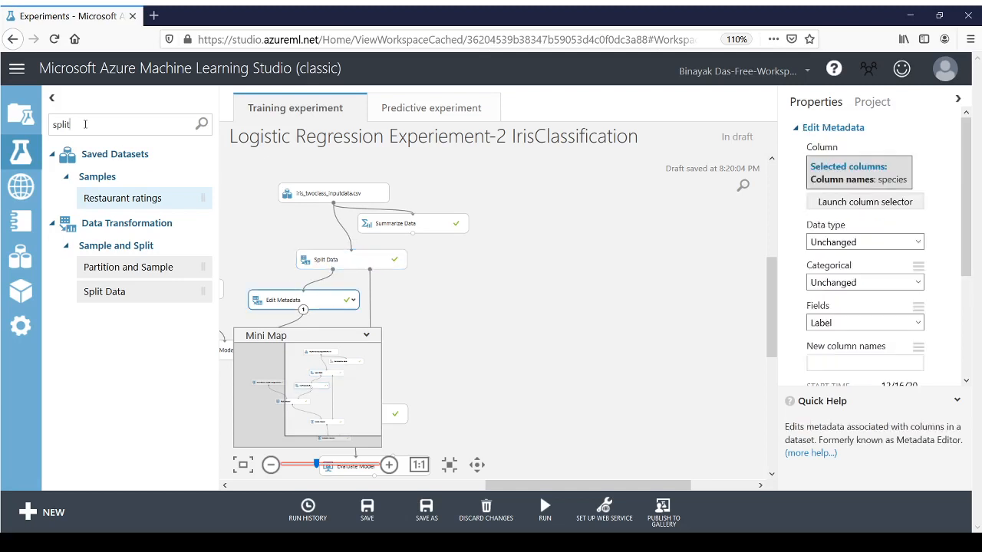
{"action": "key", "text": "BackSpace"}
{"action": "key", "text": "BackSpace"}
{"action": "key", "text": "BackSpace"}
{"action": "key", "text": "BackSpace"}
{"action": "key", "text": "BackSpace"}
{"action": "type", "text": "ed"}
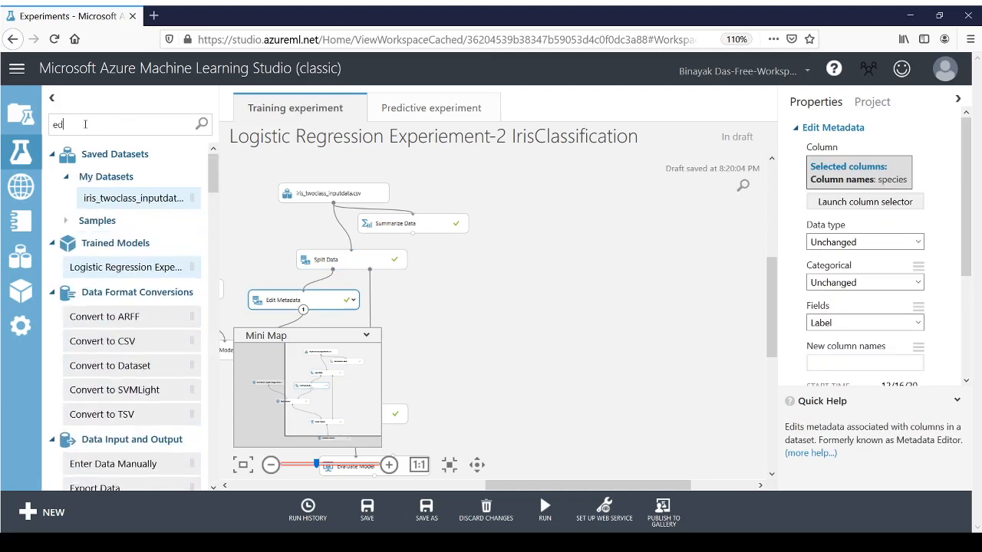
{"action": "type", "text": "it"}
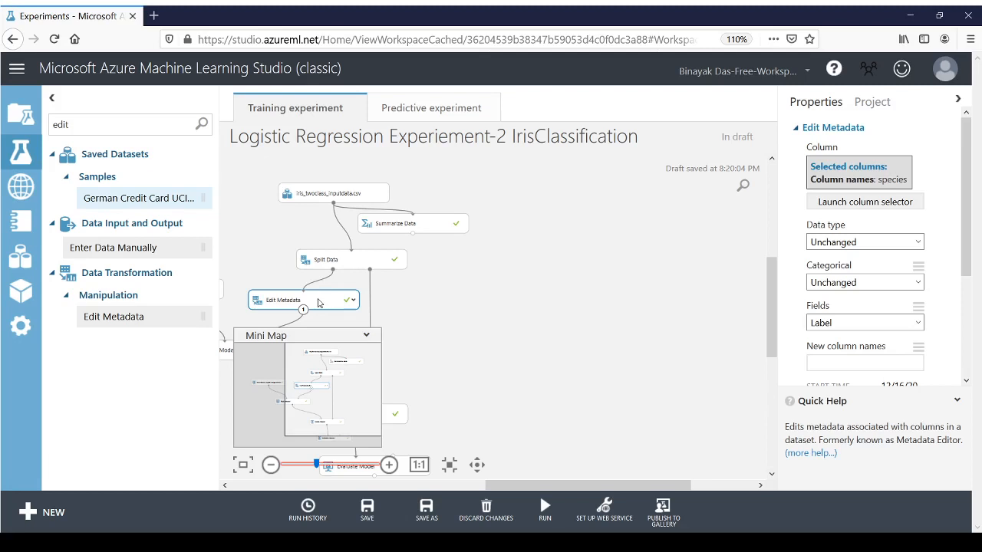
Step: Review the Edit Metadata module's selected columns and Fields setting, leaving the column selection unchanged
{"action": "left_click", "coordinate": [872, 204]}
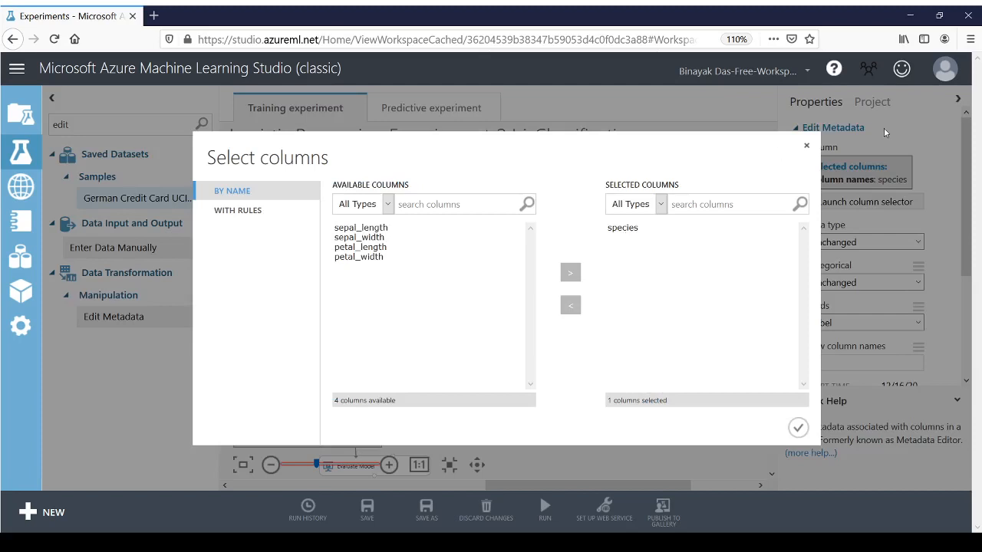
{"action": "left_click", "coordinate": [807, 147]}
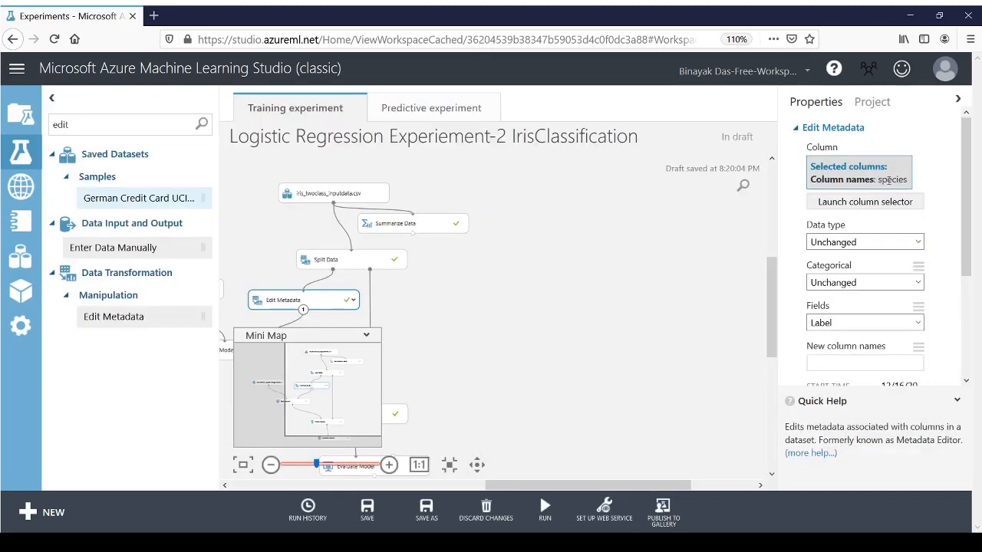
{"action": "double_click", "coordinate": [881, 179]}
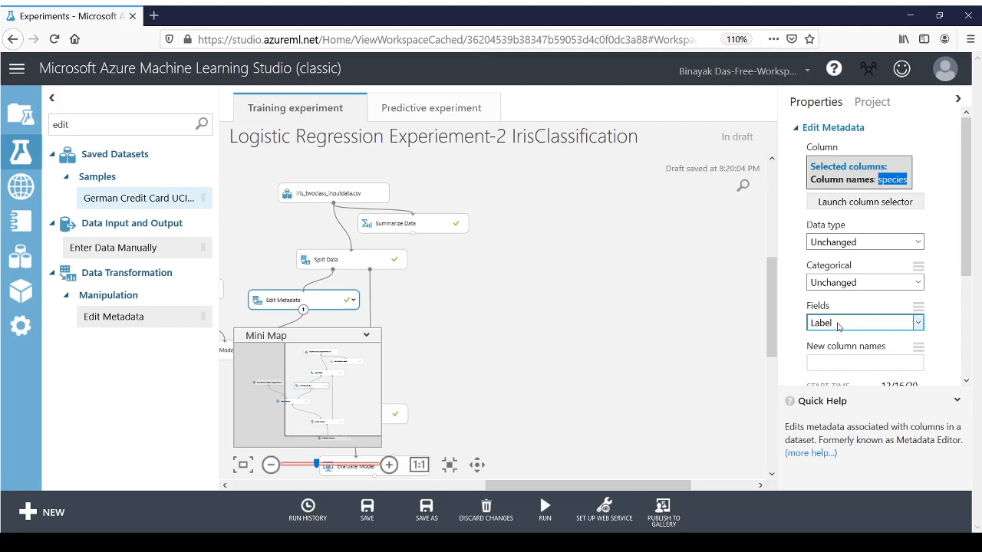
{"action": "left_click", "coordinate": [968, 249]}
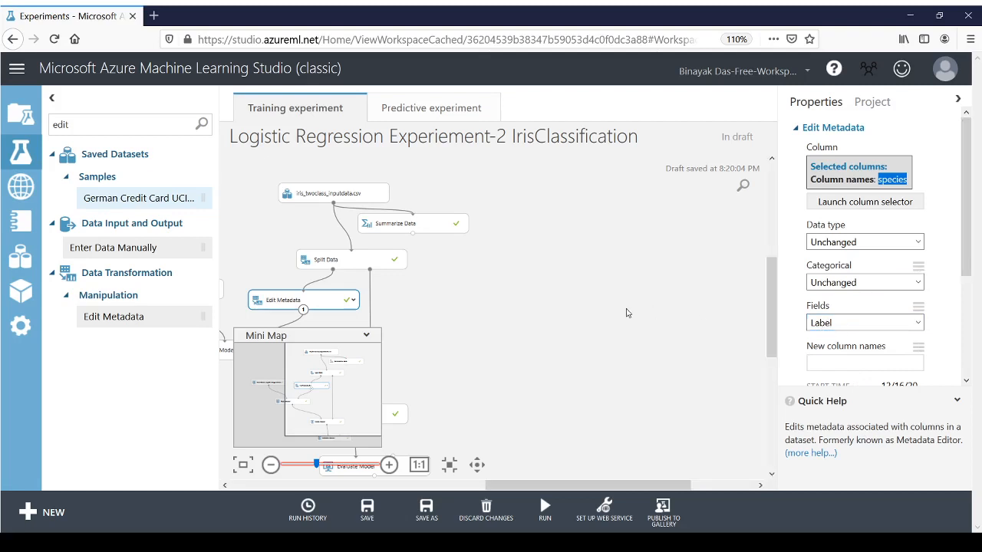
{"action": "left_click", "coordinate": [587, 335]}
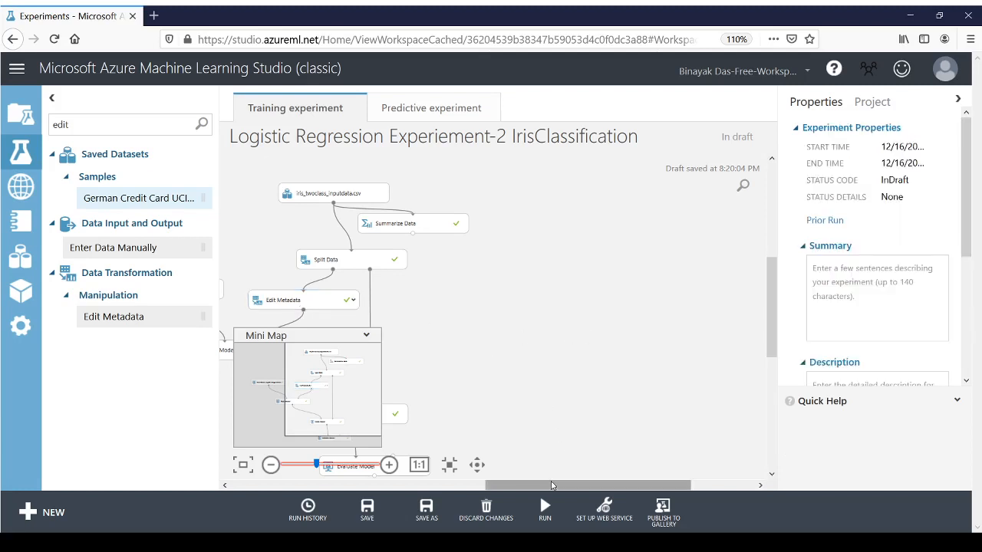
Step: Review the properties of the Summarize Data and Split Data modules on the training experiment canvas
{"action": "left_click", "coordinate": [390, 228]}
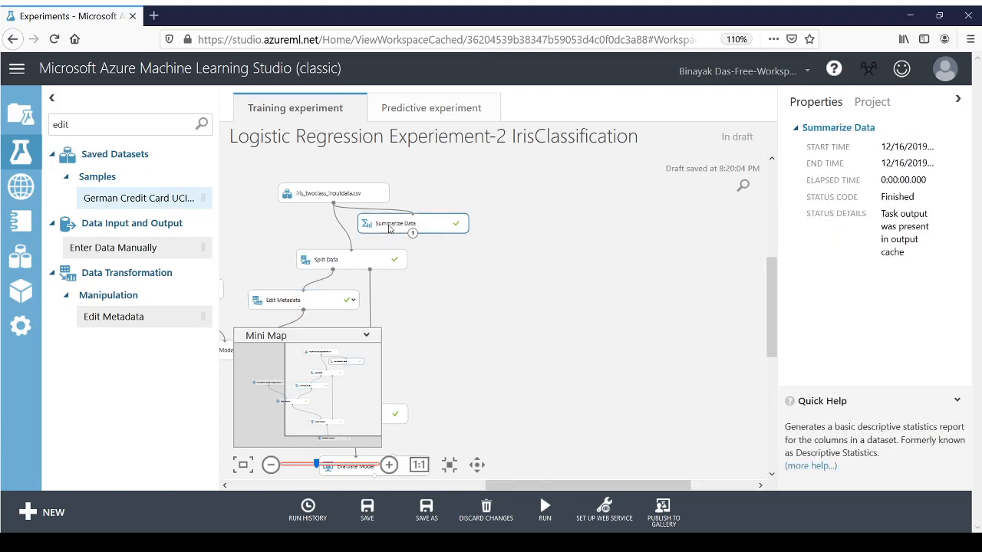
{"action": "mouse_move", "coordinate": [554, 513]}
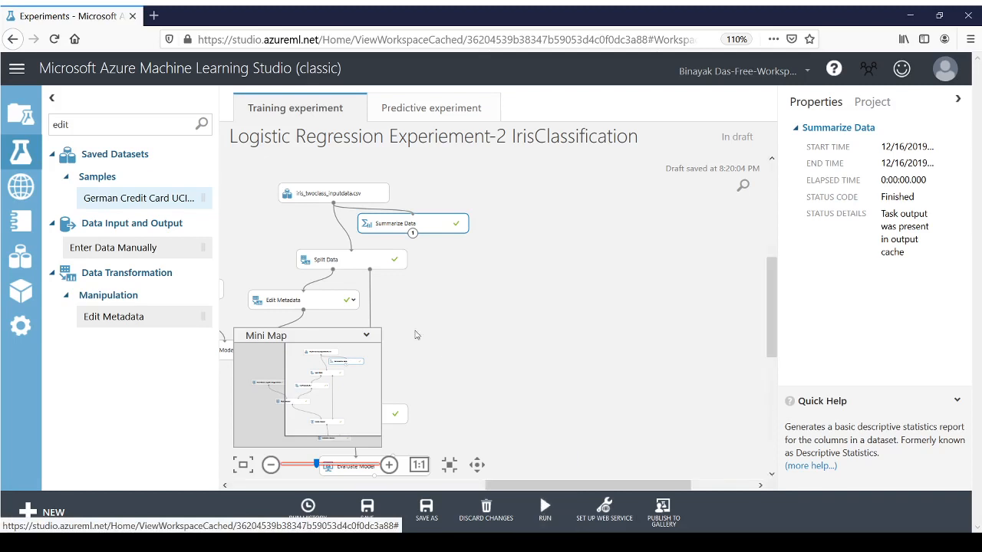
{"action": "left_click", "coordinate": [357, 261]}
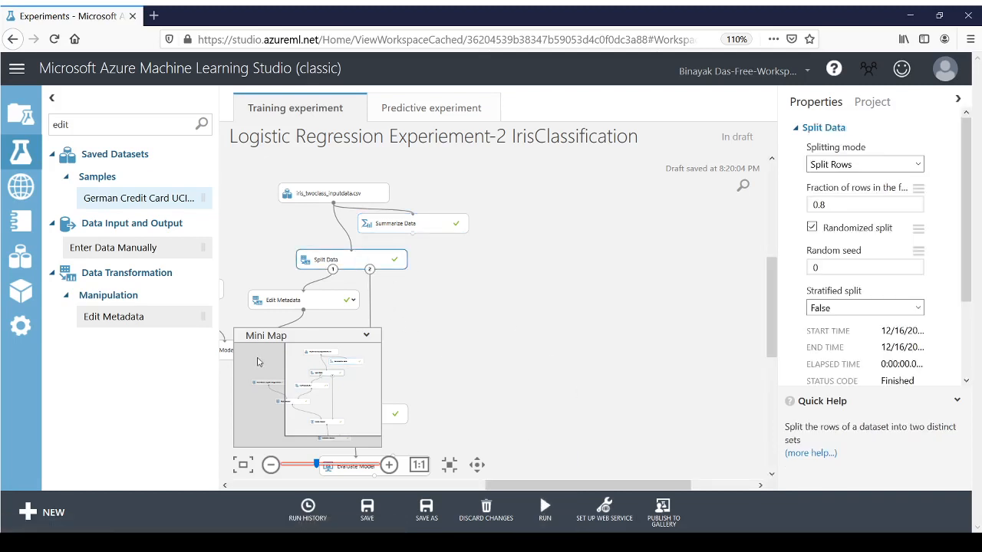
{"action": "mouse_move", "coordinate": [623, 508]}
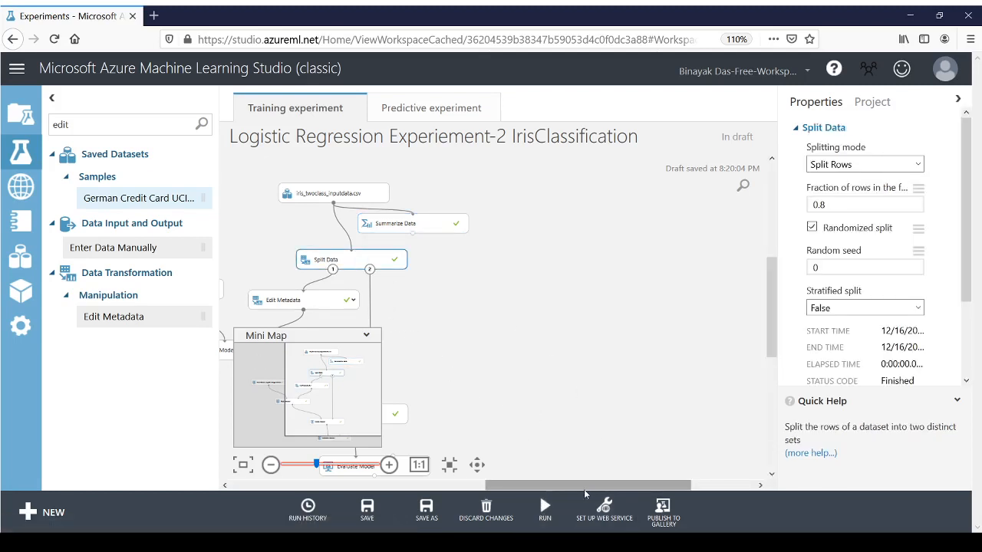
{"action": "left_click_drag", "start_coordinate": [583, 485], "coordinate": [481, 485]}
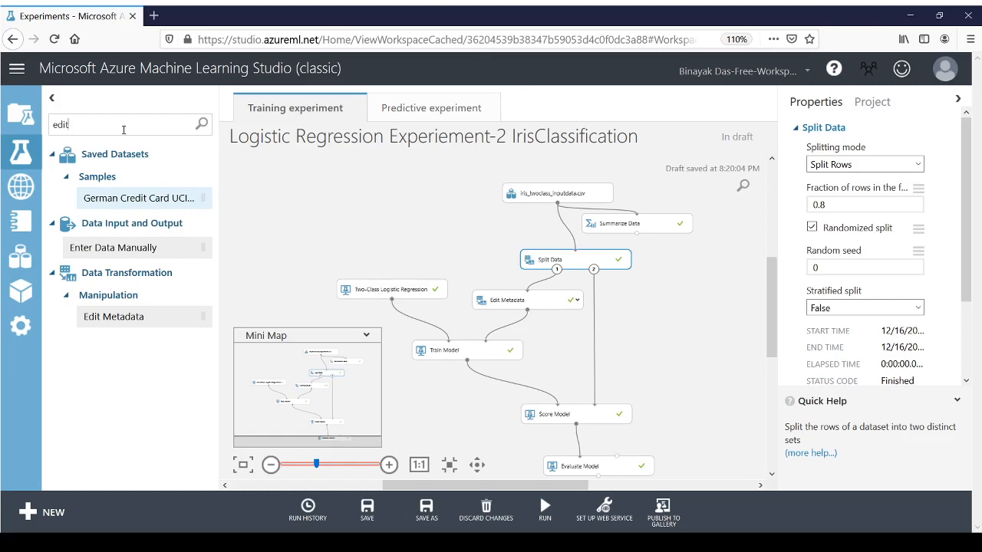
Step: Search the experiment items for "logist" and examine the Two-Class Logistic Regression module's parameters
{"action": "key", "text": "BackSpace"}
{"action": "key", "text": "BackSpace"}
{"action": "key", "text": "BackSpace"}
{"action": "key", "text": "BackSpace"}
{"action": "type", "text": "log"}
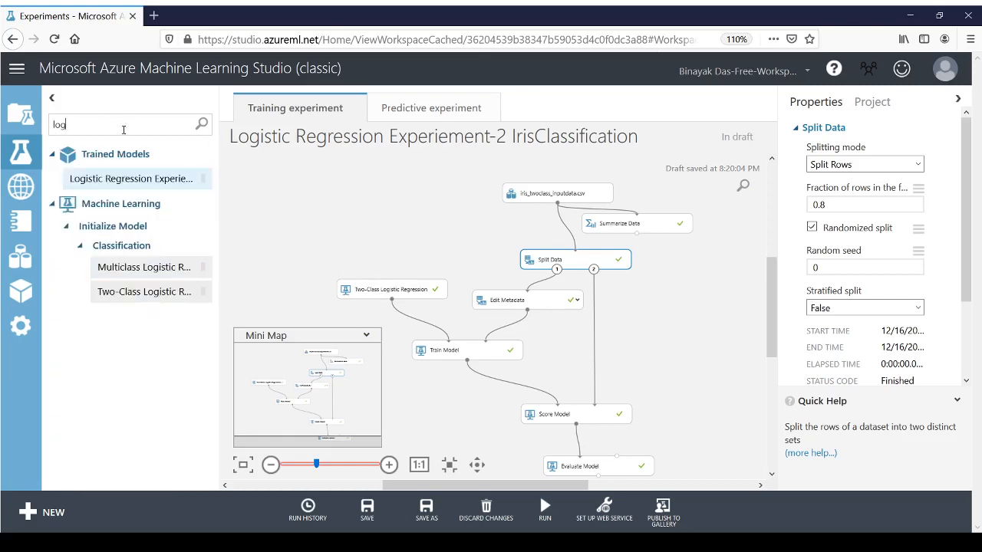
{"action": "type", "text": "ist"}
{"action": "left_click", "coordinate": [368, 289]}
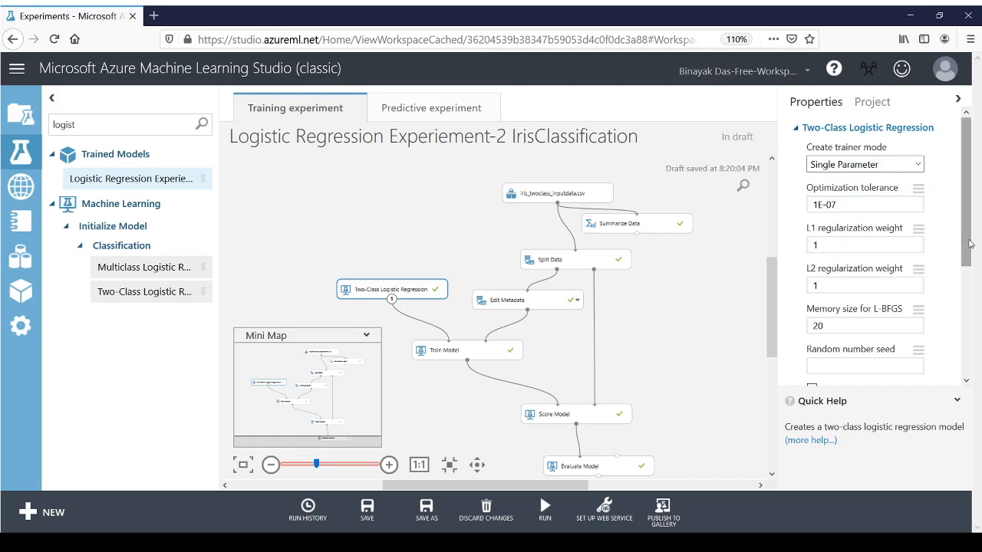
{"action": "left_click_drag", "start_coordinate": [967, 254], "coordinate": [965, 324]}
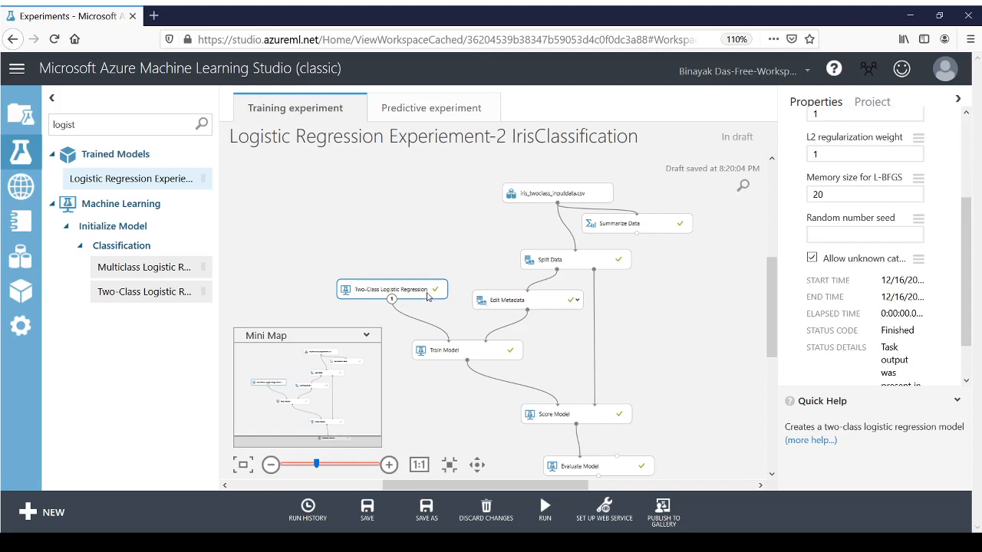
Step: Check the Edit Metadata module again, and search the experiment items for "train" to locate the Train Model module
{"action": "left_click", "coordinate": [525, 302]}
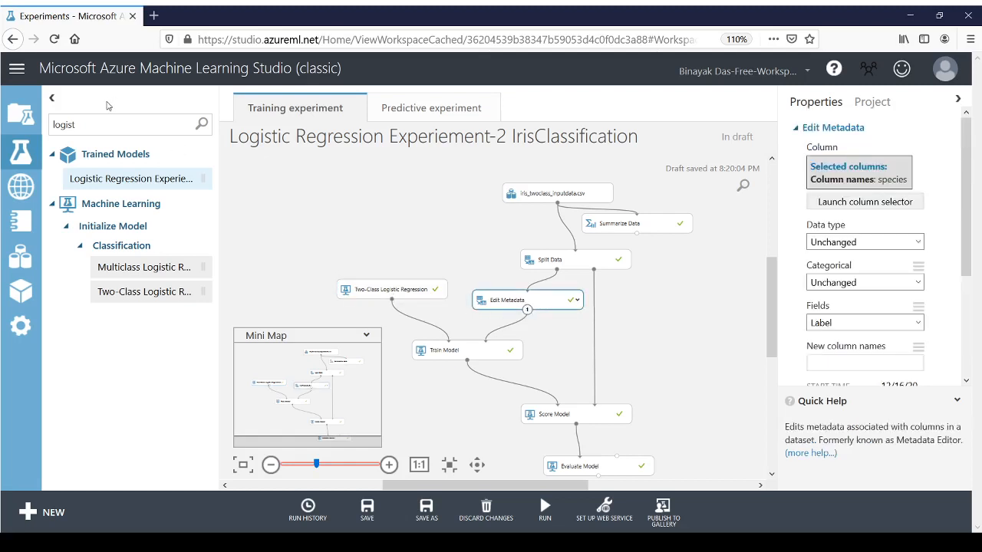
{"action": "key", "text": "BackSpace"}
{"action": "key", "text": "BackSpace"}
{"action": "key", "text": "BackSpace"}
{"action": "key", "text": "BackSpace"}
{"action": "key", "text": "BackSpace"}
{"action": "key", "text": "BackSpace"}
{"action": "type", "text": "train"}
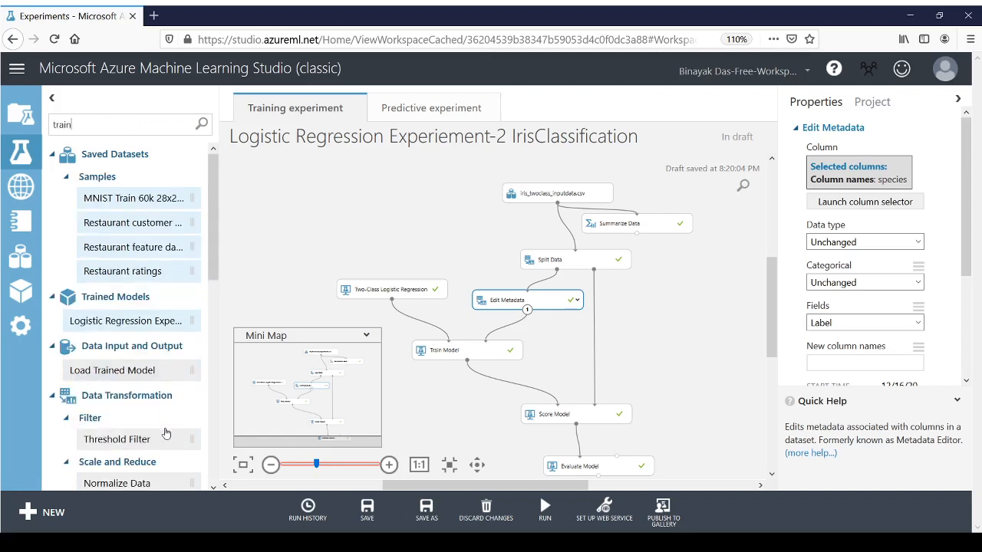
{"action": "left_click_drag", "start_coordinate": [218, 271], "coordinate": [212, 428]}
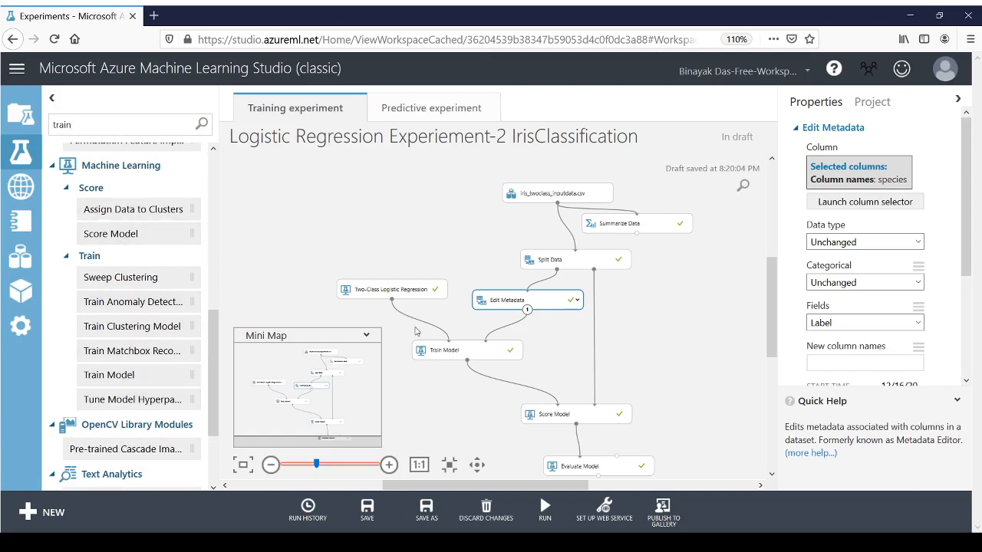
Step: Inspect the Train Model module's label column selection and close the column selector without changes
{"action": "left_click", "coordinate": [463, 354]}
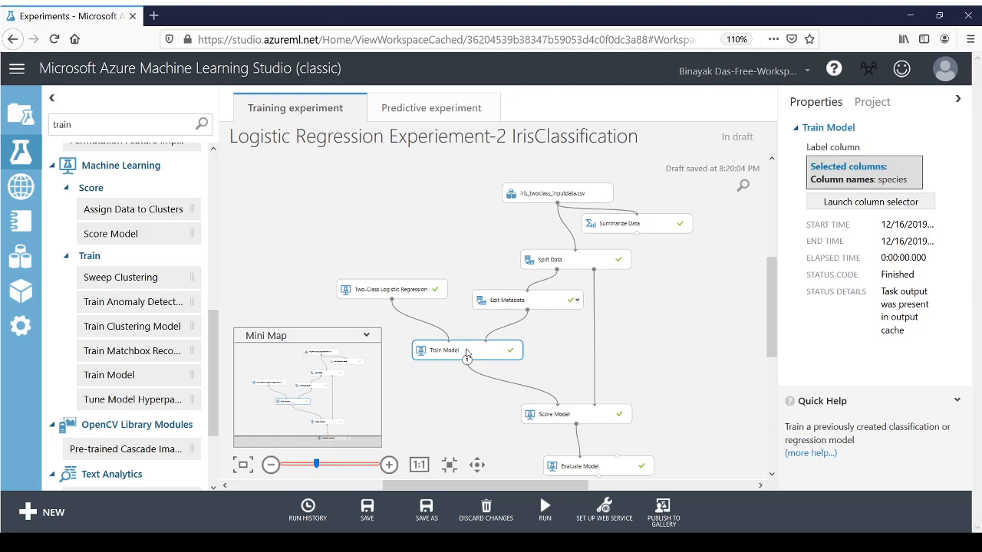
{"action": "left_click", "coordinate": [884, 203]}
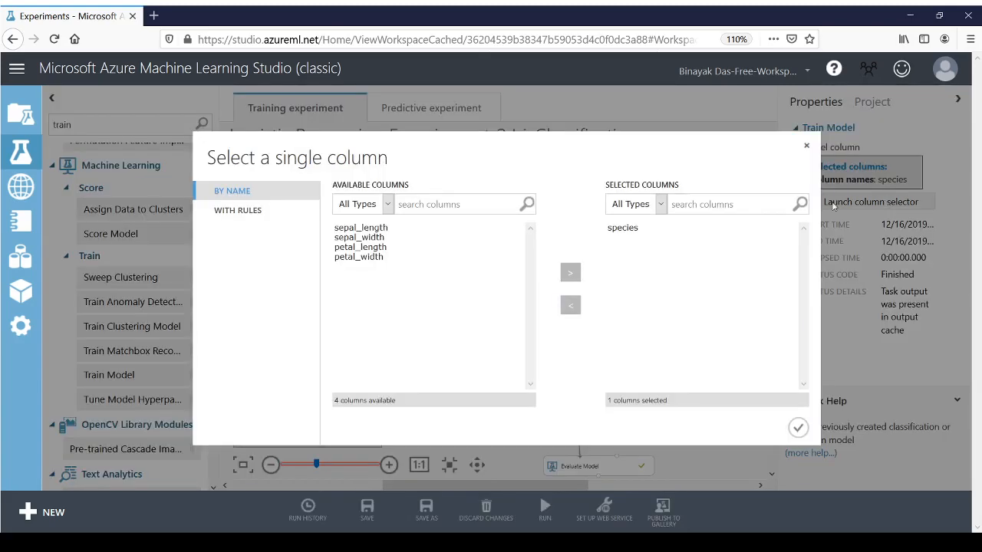
{"action": "left_click", "coordinate": [807, 146]}
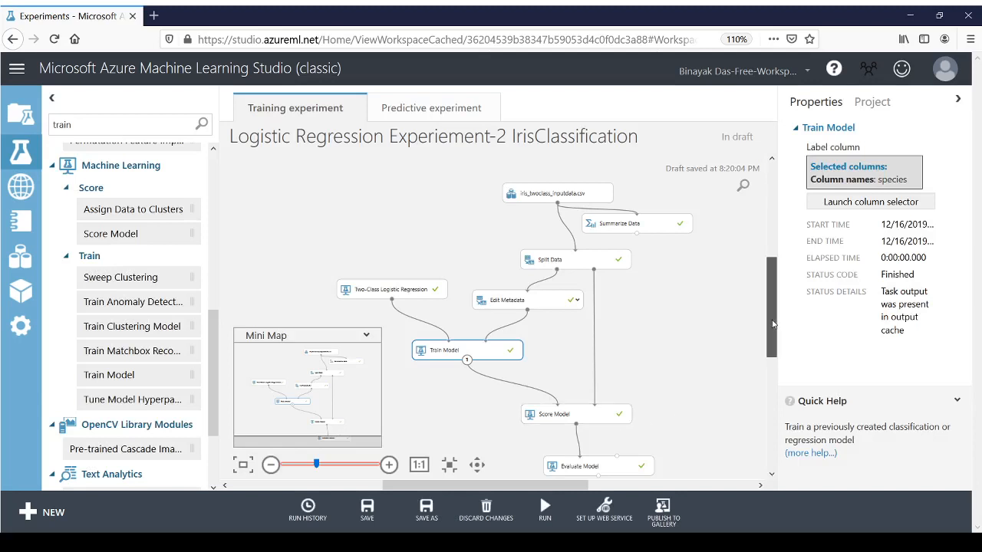
Step: Look at the output options for the Train Model module's trained model without choosing any
{"action": "left_click_drag", "start_coordinate": [772, 324], "coordinate": [775, 363]}
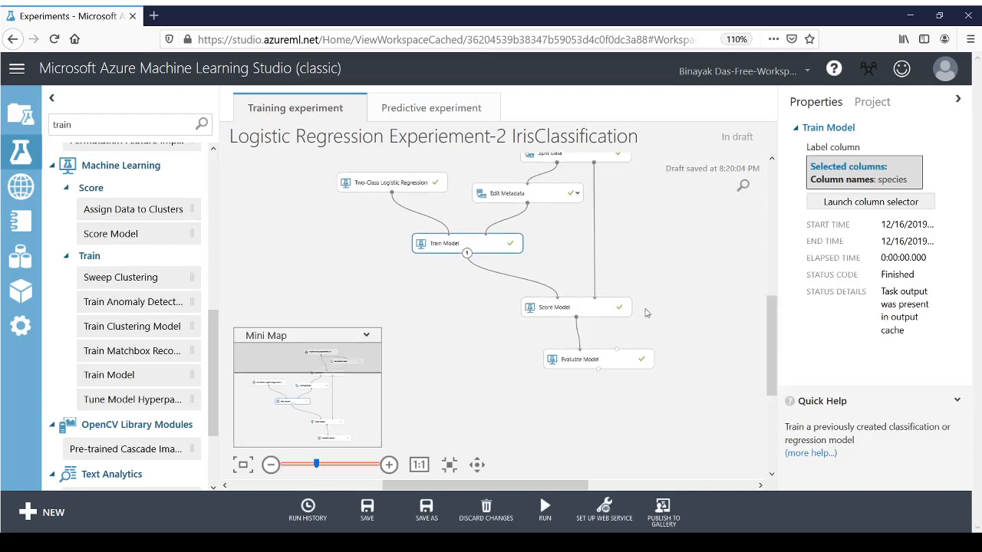
{"action": "right_click", "coordinate": [481, 246]}
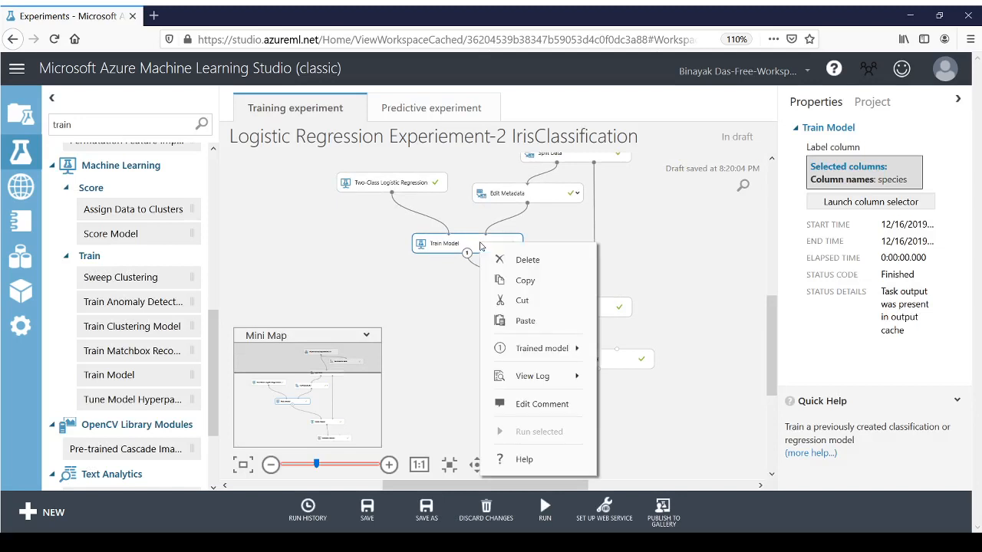
{"action": "mouse_move", "coordinate": [580, 352]}
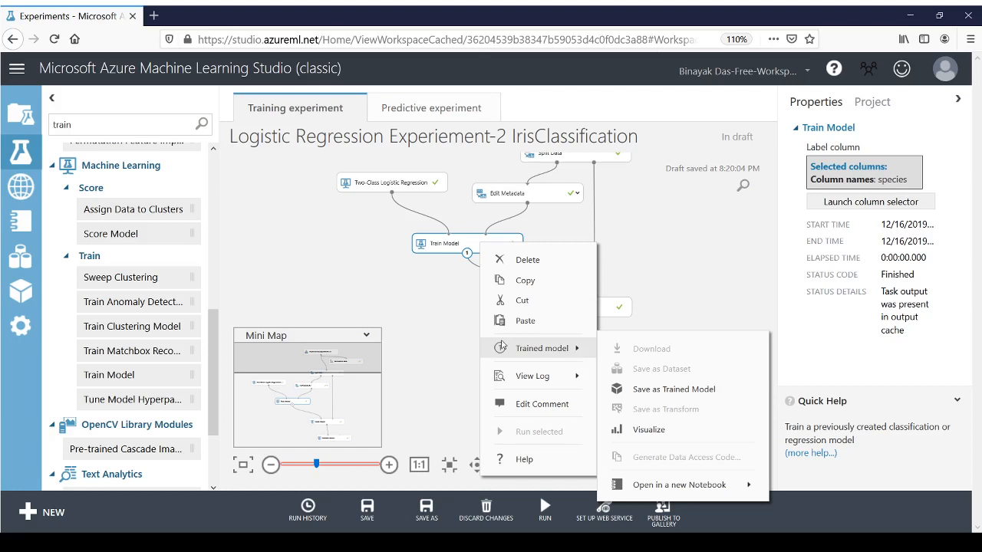
{"action": "left_click", "coordinate": [425, 335]}
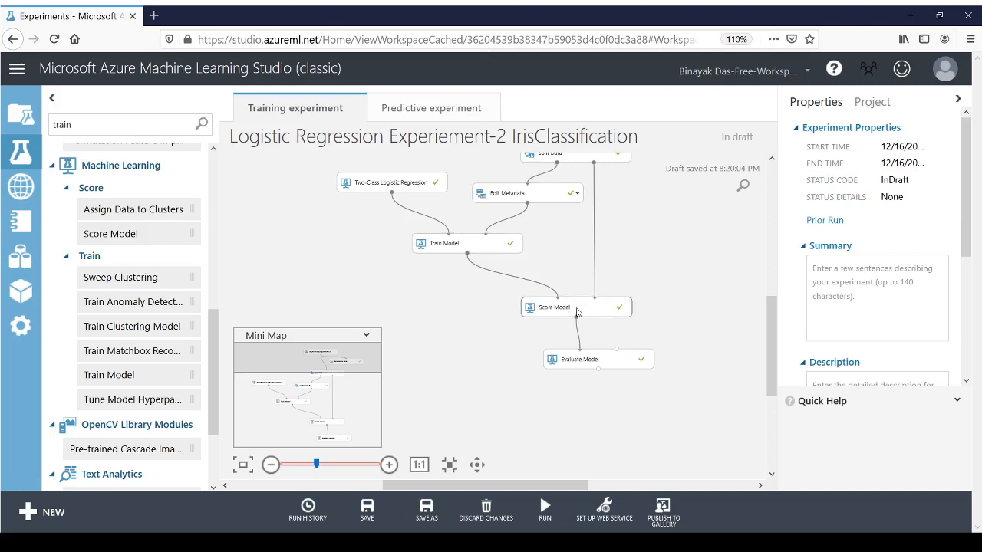
Step: Search the experiment items for "score" and examine the Score Model module's properties and its place in the experiment
{"action": "left_click", "coordinate": [91, 126]}
{"action": "key", "text": "BackSpace"}
{"action": "key", "text": "BackSpace"}
{"action": "key", "text": "BackSpace"}
{"action": "key", "text": "BackSpace"}
{"action": "key", "text": "BackSpace"}
{"action": "type", "text": "score"}
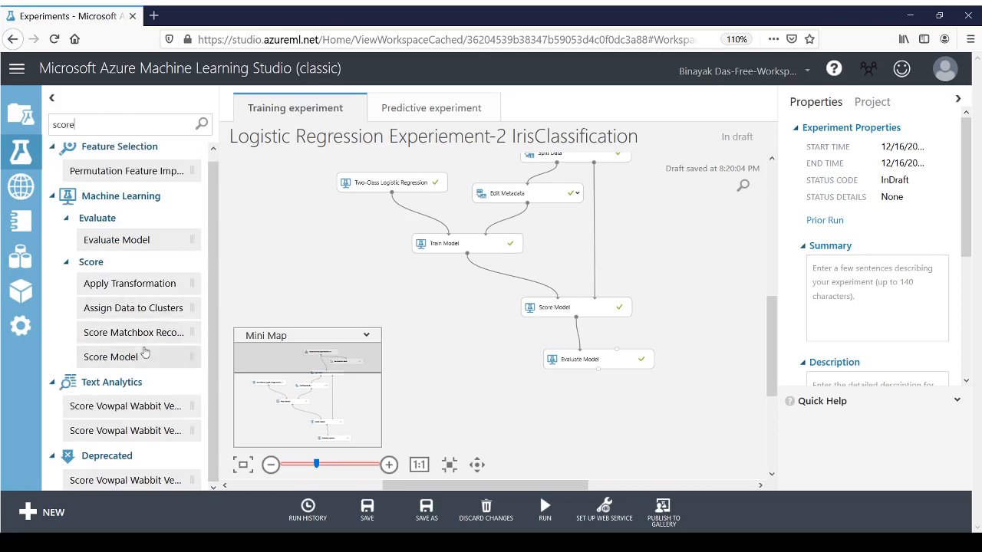
{"action": "left_click", "coordinate": [564, 309]}
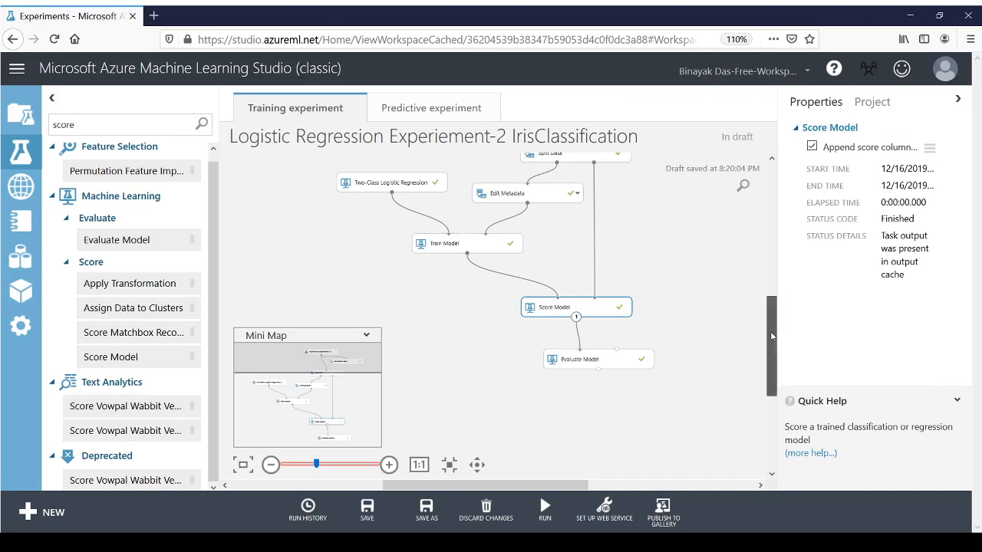
{"action": "left_click_drag", "start_coordinate": [771, 336], "coordinate": [770, 303]}
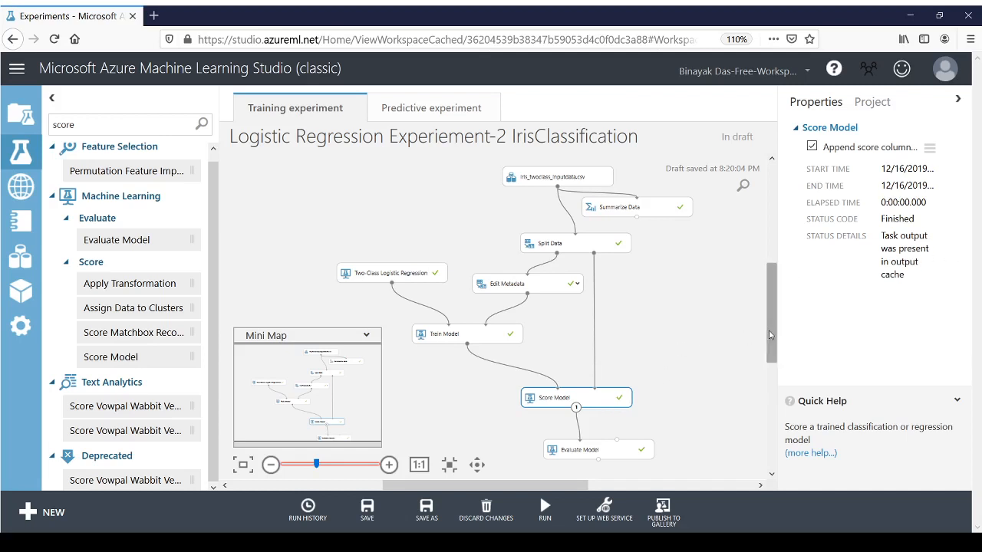
Step: Visualize the Score Model module's scored dataset and examine the statistics of the Scored Labels column
{"action": "right_click", "coordinate": [605, 400]}
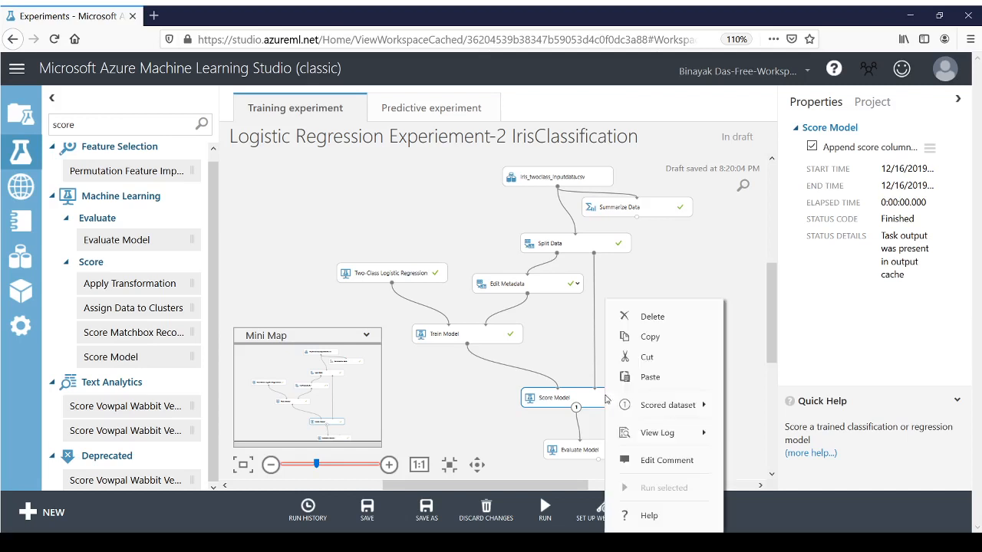
{"action": "mouse_move", "coordinate": [657, 407]}
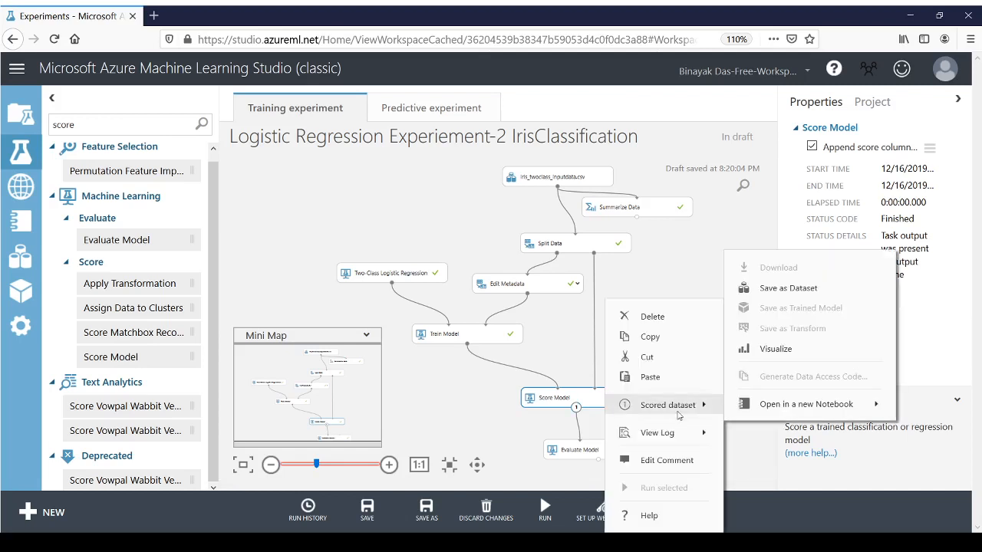
{"action": "left_click", "coordinate": [775, 349]}
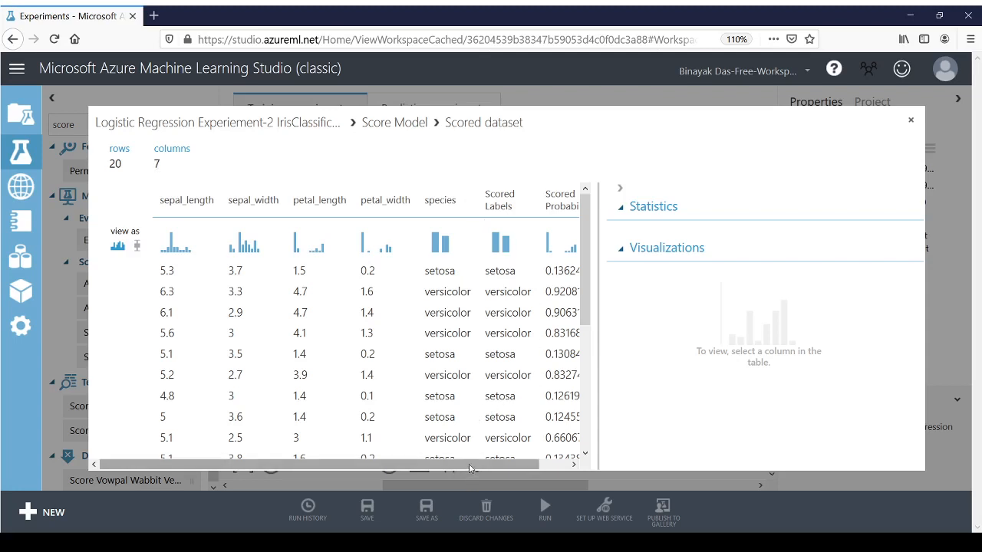
{"action": "left_click_drag", "start_coordinate": [471, 468], "coordinate": [499, 468]}
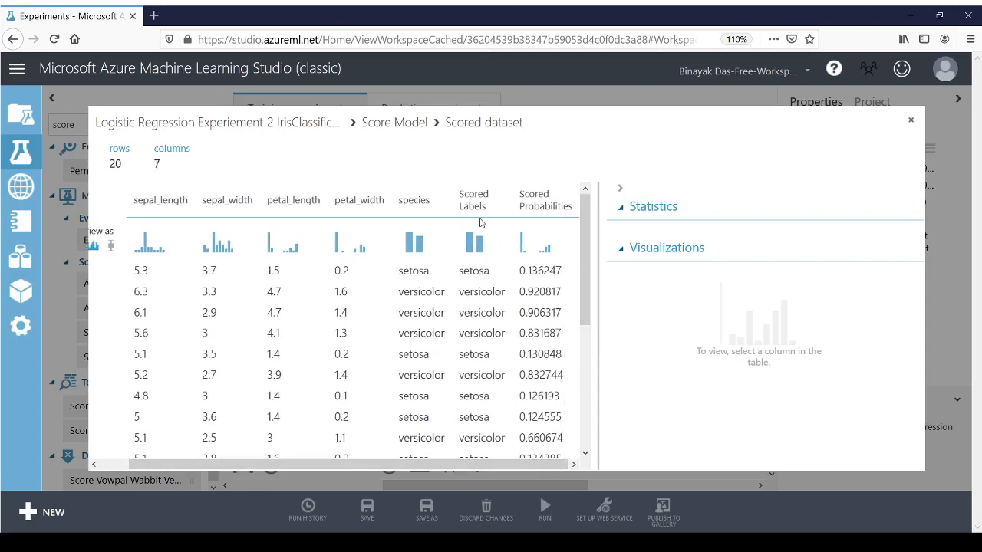
{"action": "left_click", "coordinate": [467, 198]}
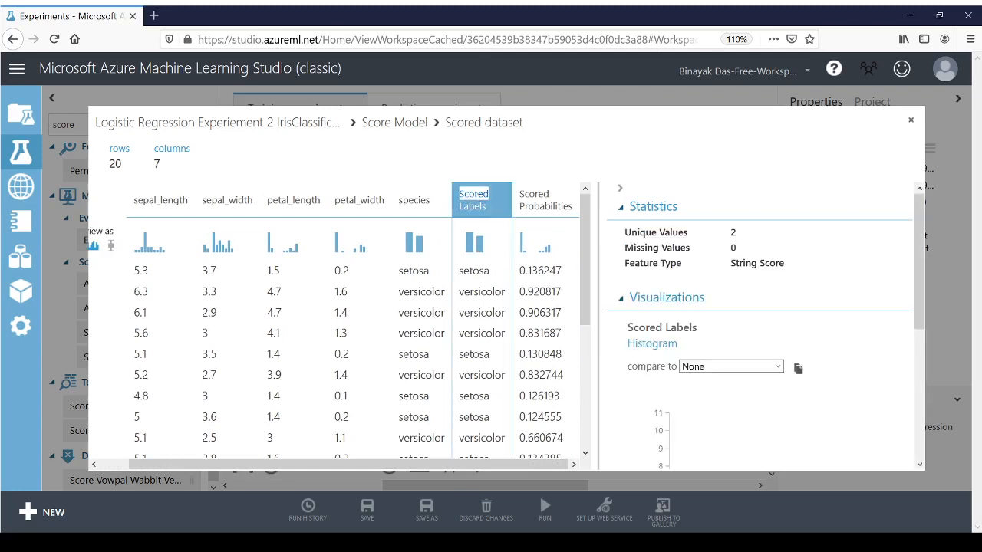
Step: Examine the Scored Probabilities statistics, compare the first row's species with its scored label, and close the scored dataset
{"action": "left_click", "coordinate": [536, 196]}
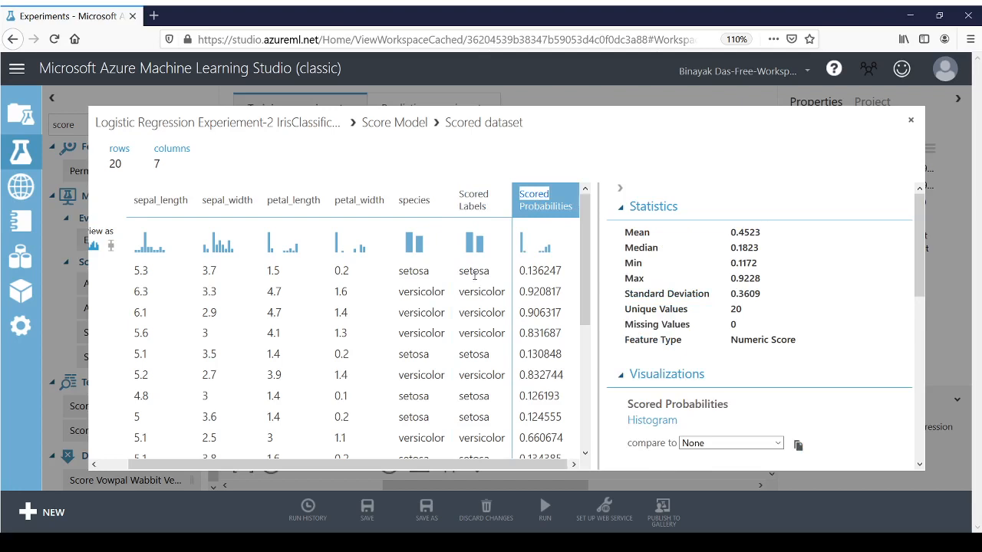
{"action": "double_click", "coordinate": [414, 272]}
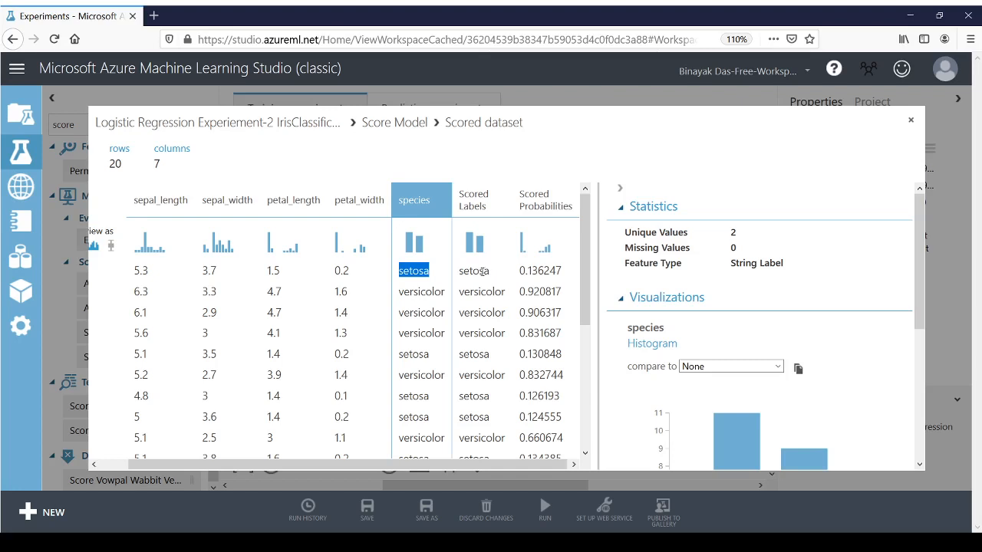
{"action": "double_click", "coordinate": [481, 272]}
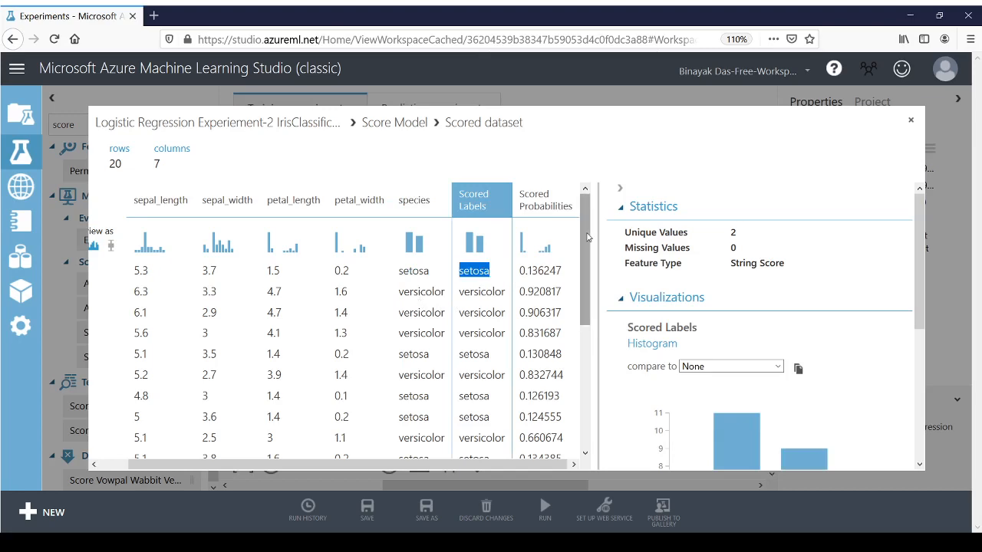
{"action": "mouse_move", "coordinate": [586, 235]}
{"action": "left_mouse_down"}
{"action": "mouse_move", "coordinate": [585, 259]}
{"action": "mouse_move", "coordinate": [584, 216]}
{"action": "left_mouse_up"}
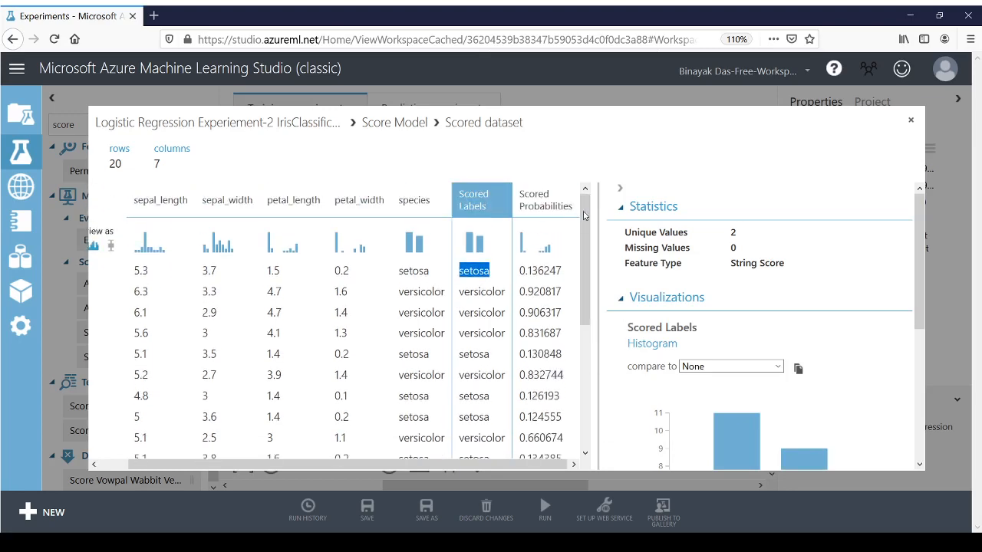
{"action": "left_click", "coordinate": [911, 123]}
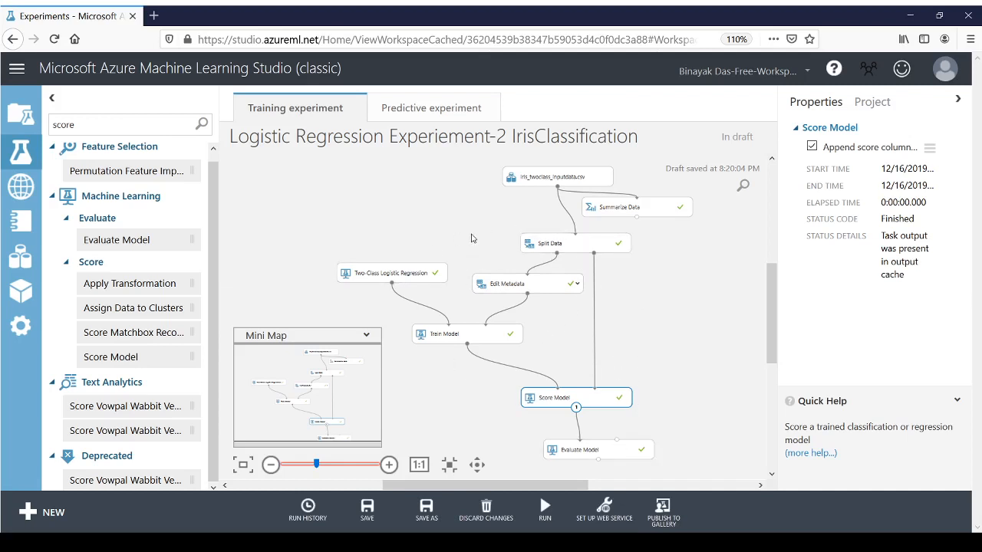
Step: Show the web service setup options for the training experiment
{"action": "left_click", "coordinate": [606, 516]}
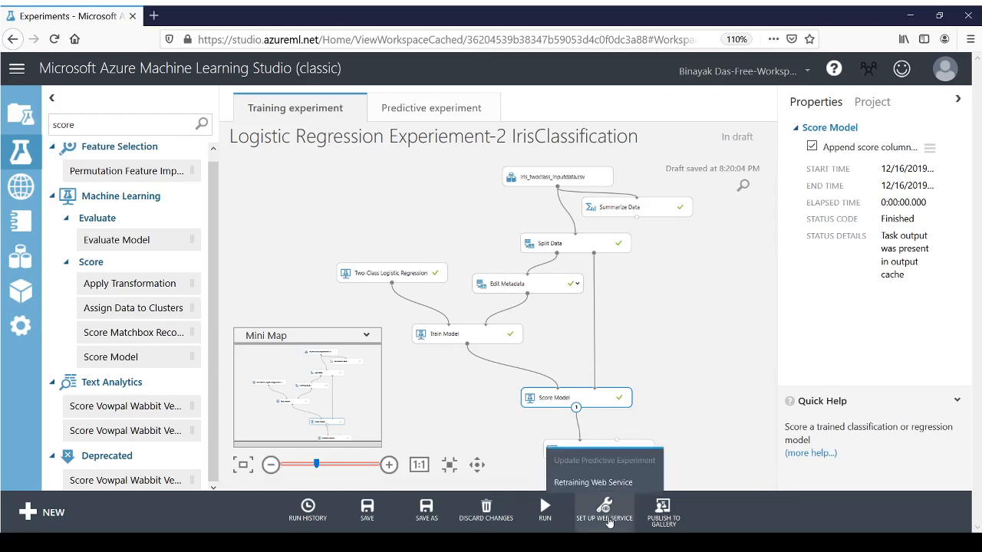